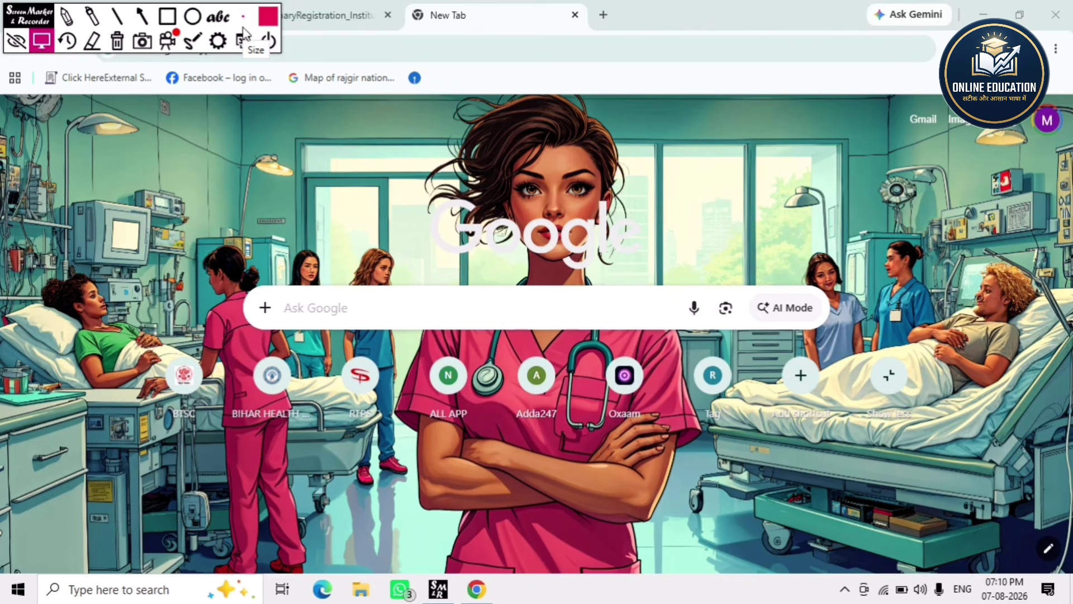
- In the PDF manual, underline the CLASS-X, CLASS-XII and SIGNATURE UPLOADS labels in red
click(16, 42)
click(278, 15)
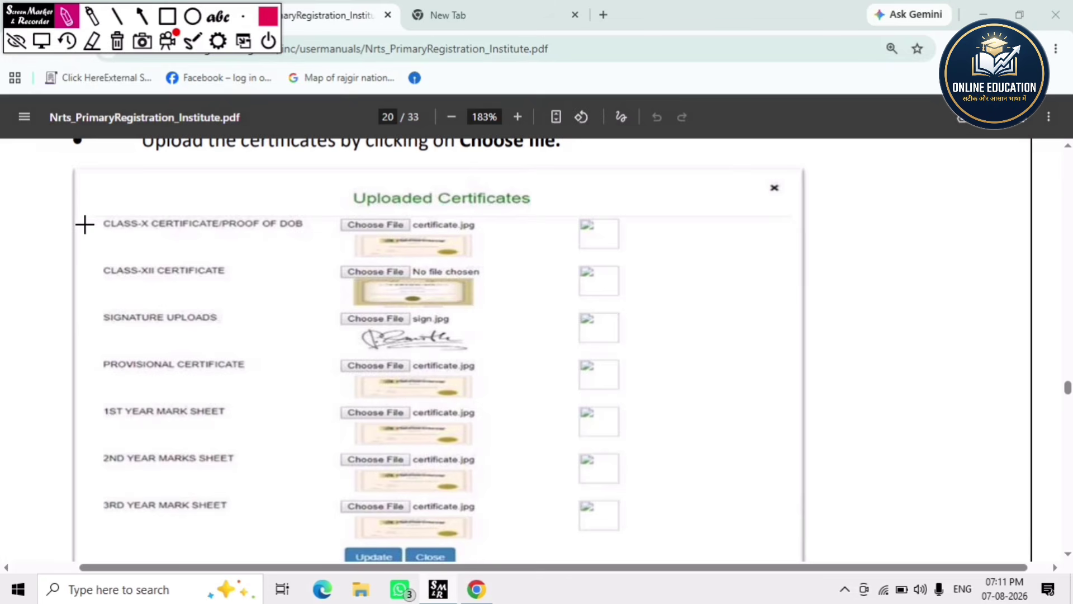
drag(96, 235, 219, 226)
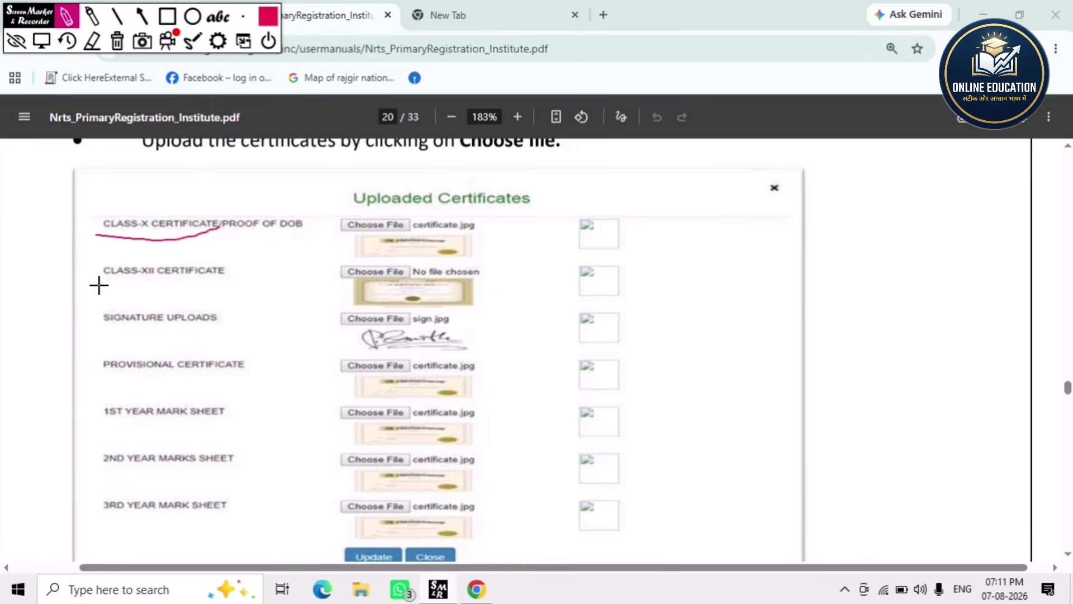
drag(98, 286, 225, 287)
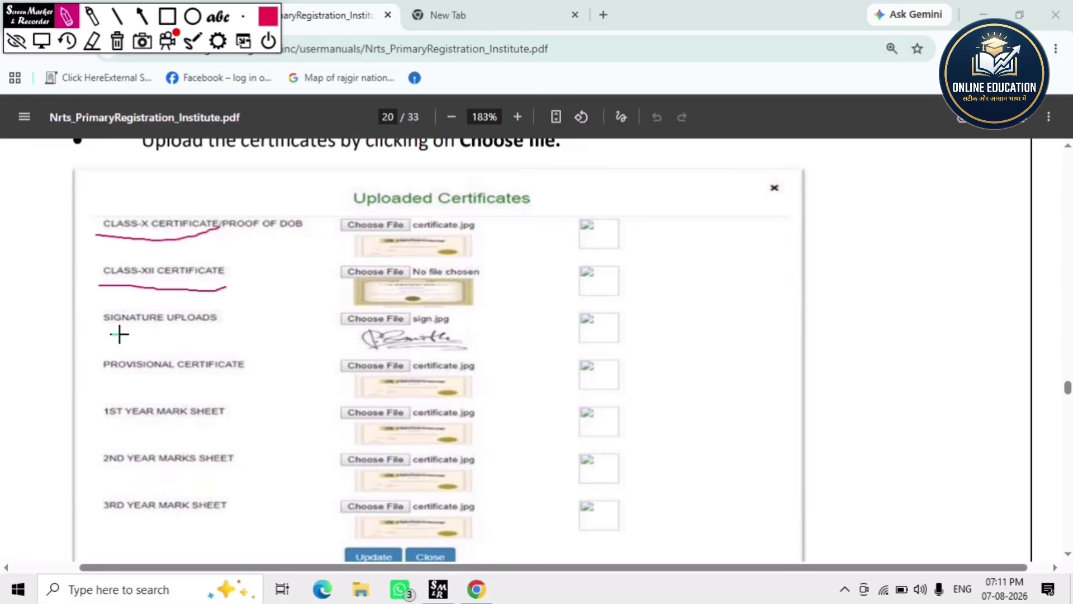
drag(112, 335, 244, 330)
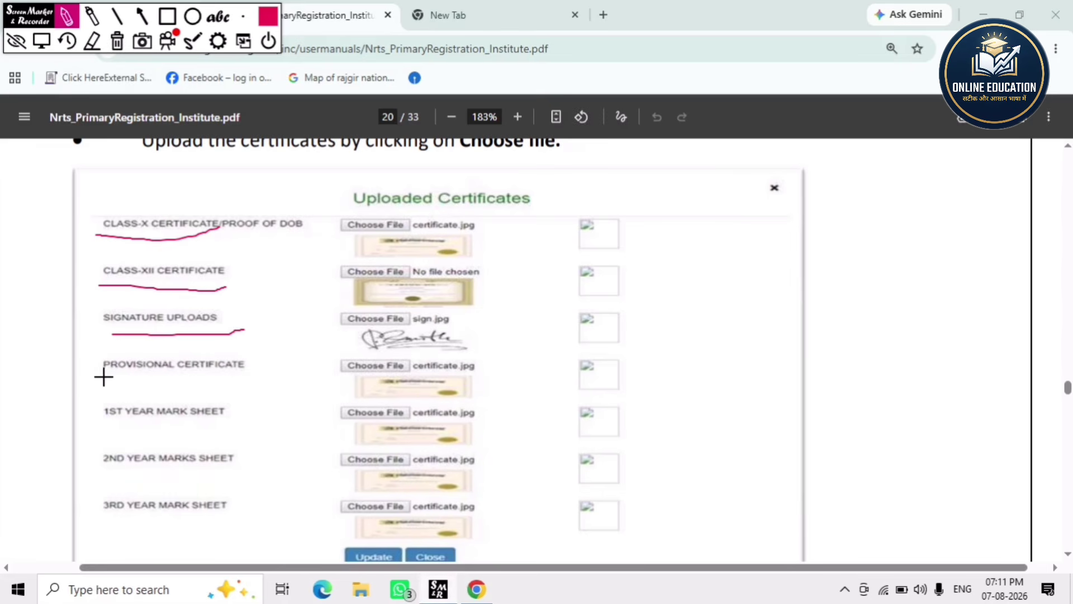
- Underline PROVISIONAL CERTIFICATE and the 1st, 2nd and 3rd year mark sheet labels, then mark the margin
drag(105, 376, 278, 376)
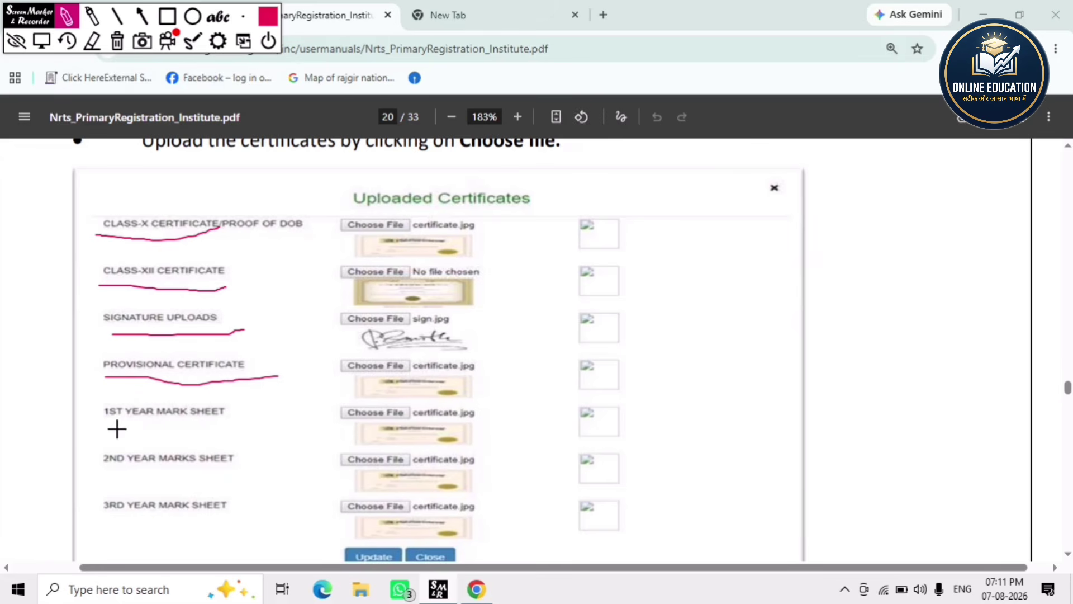
drag(115, 428, 231, 433)
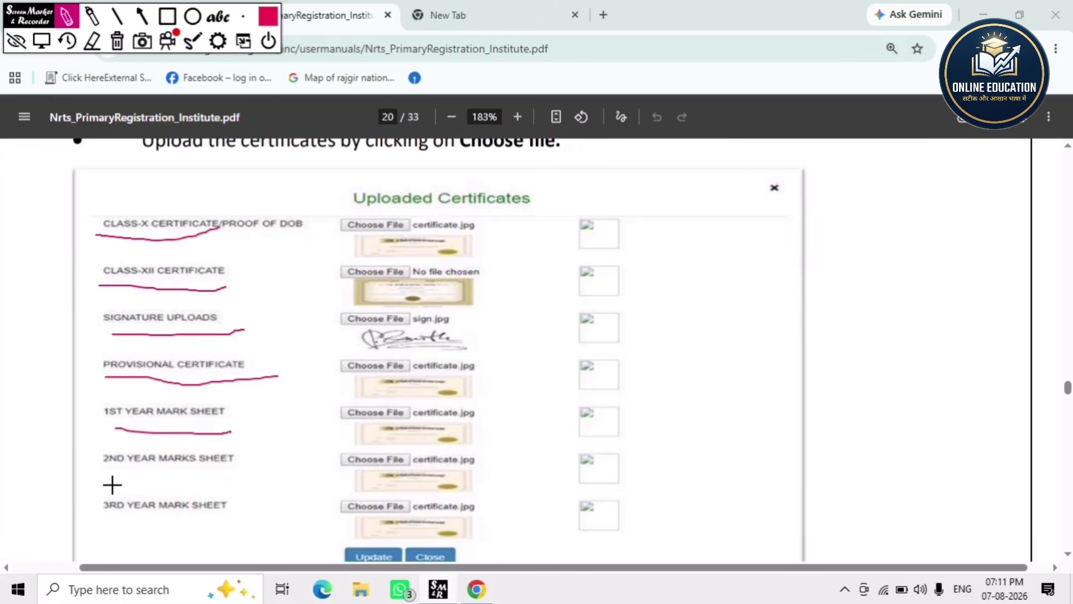
drag(112, 483, 251, 476)
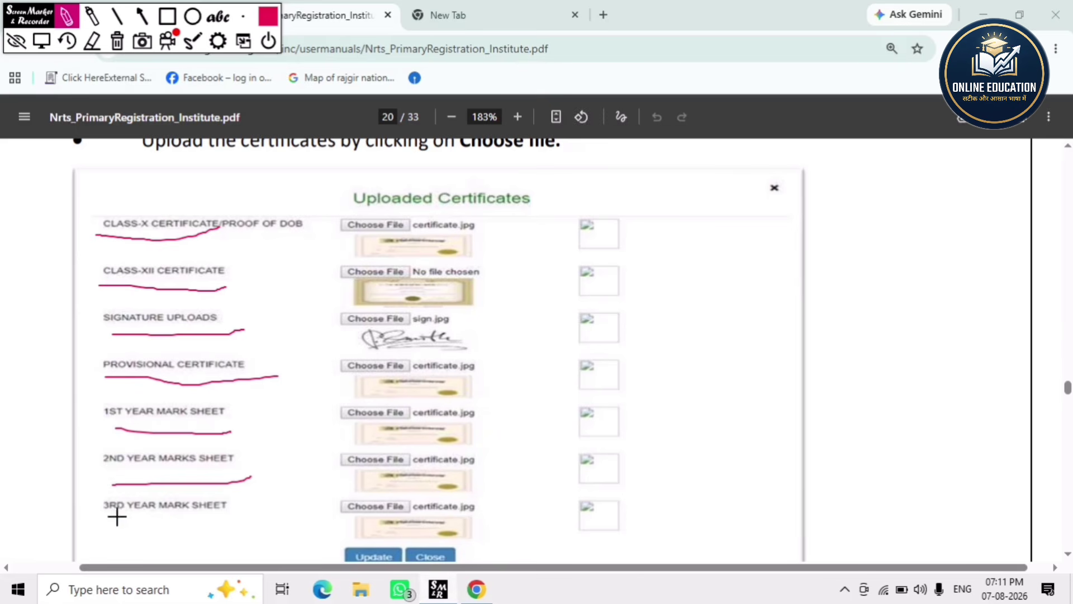
drag(106, 520, 267, 520)
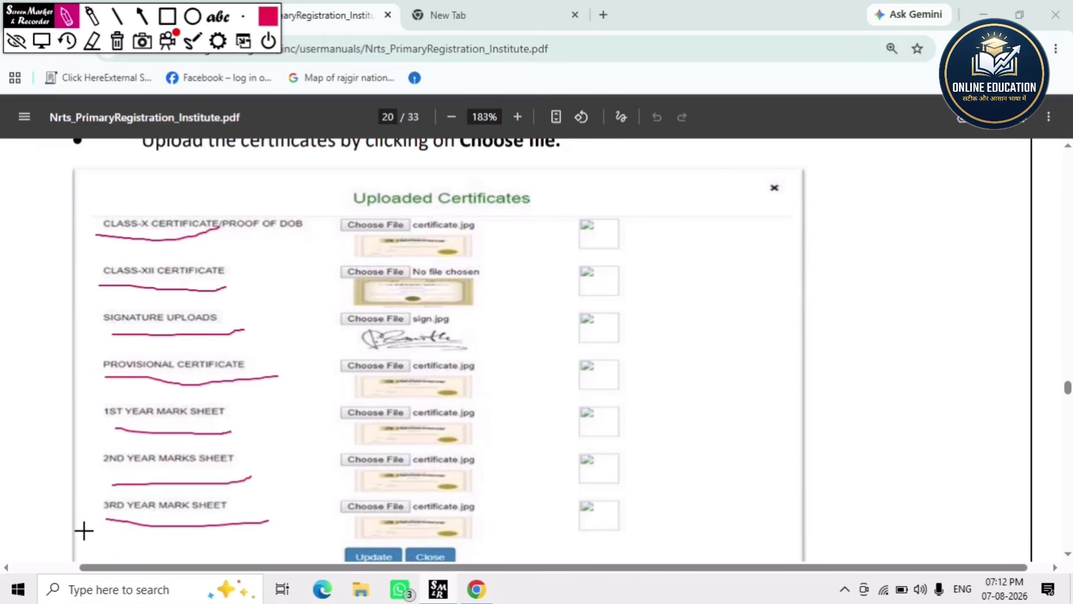
mouse_move(83, 526)
mouse_down()
mouse_move(71, 297)
mouse_move(84, 204)
mouse_move(177, 165)
mouse_move(304, 188)
mouse_move(330, 347)
mouse_move(336, 505)
mouse_move(301, 531)
mouse_move(211, 556)
mouse_move(103, 553)
mouse_move(80, 524)
mouse_up()
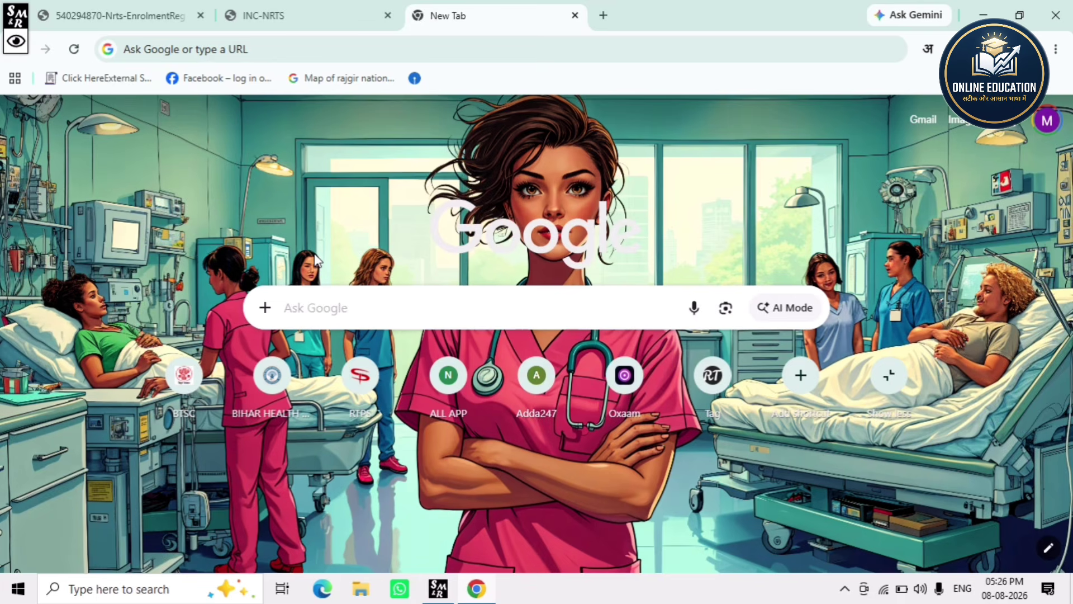
- Search Google for 'nrts' and open the NRTS: INC portal result
click(312, 293)
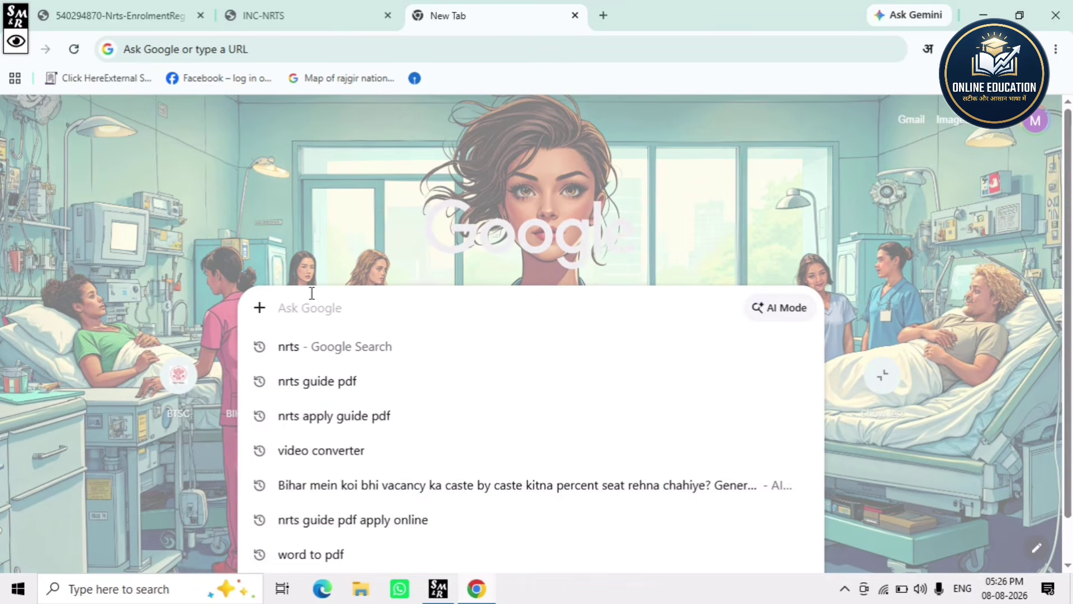
text(nr)
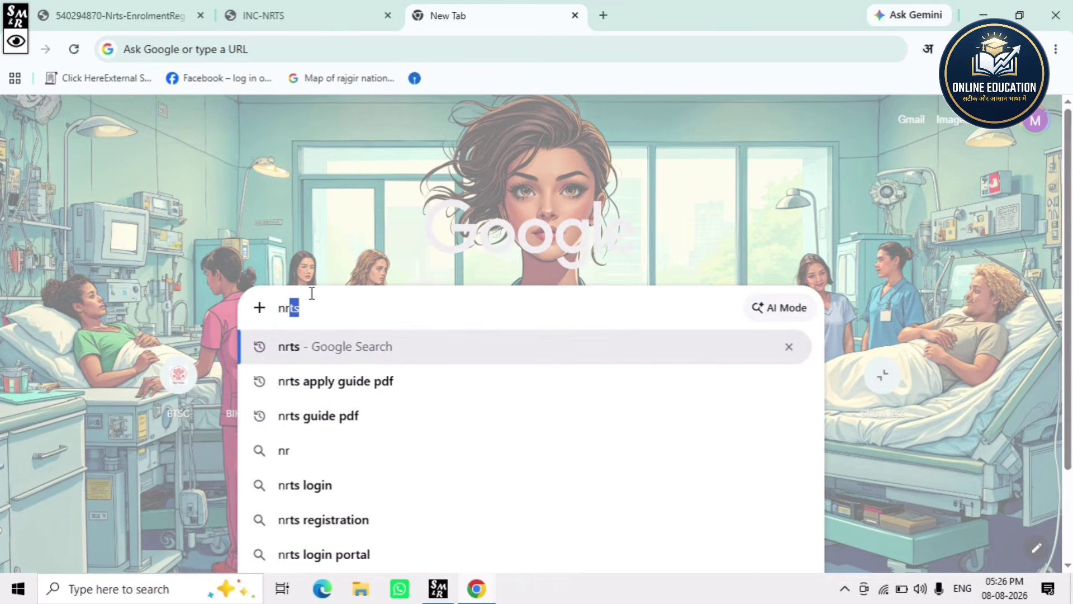
text(ts)
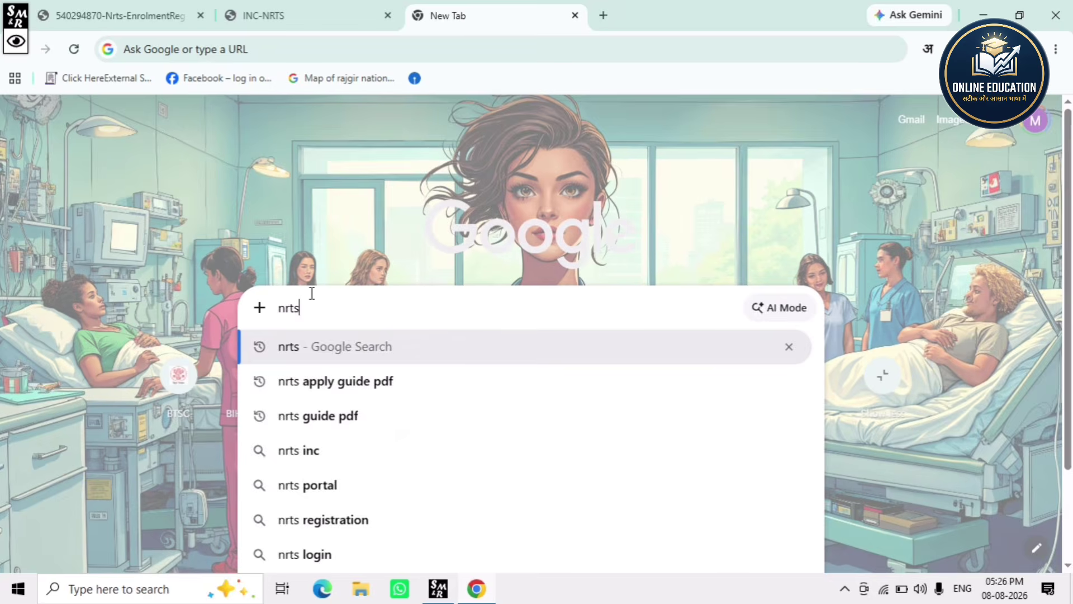
key(Return)
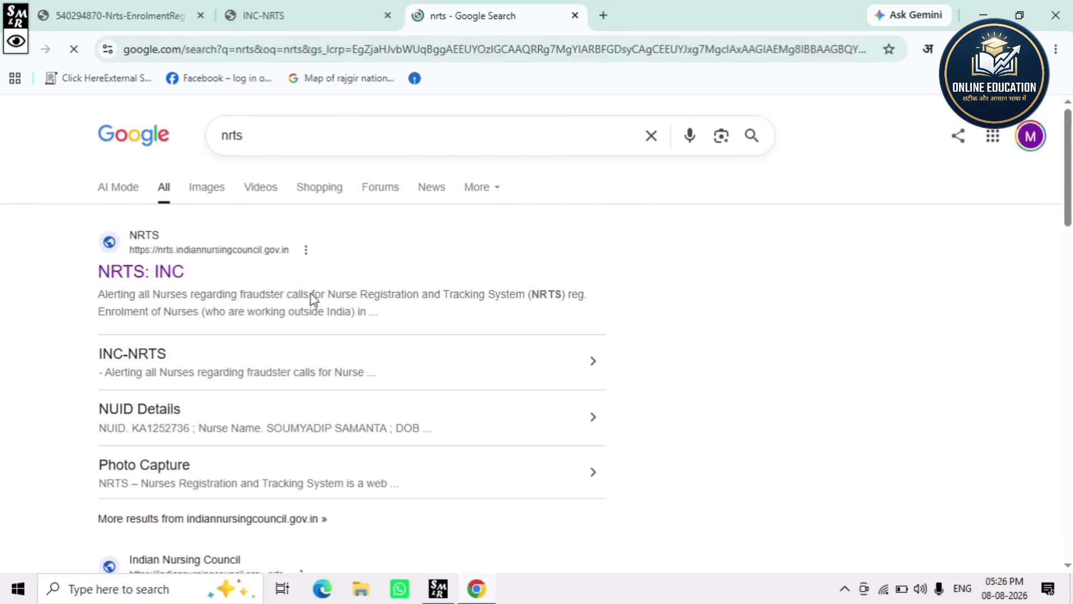
click(147, 273)
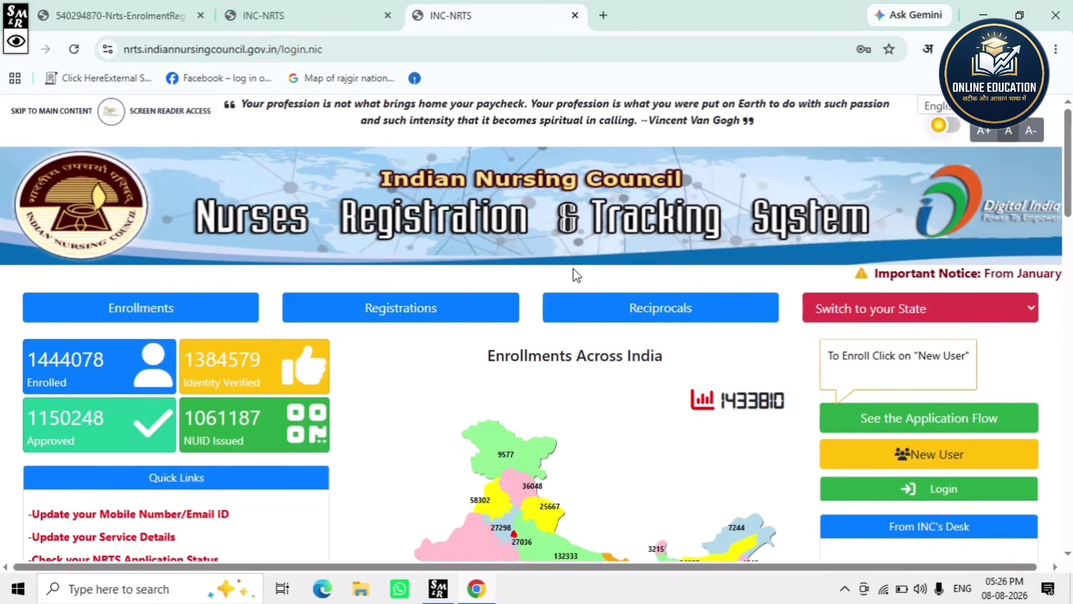
- Scroll down the NRTS home page and choose New User
scroll(649, 336, down, 3)
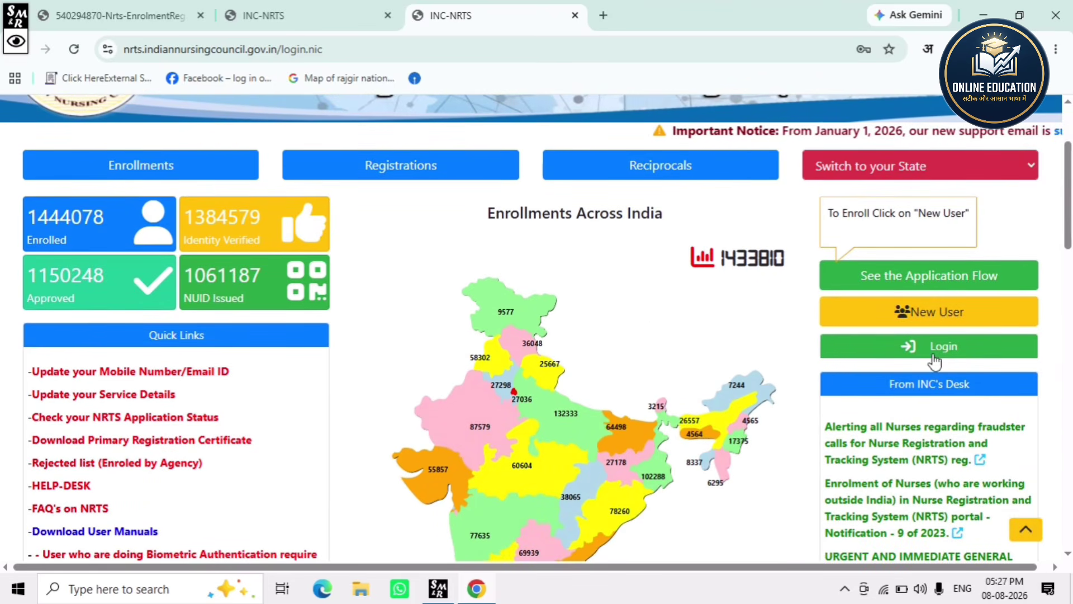
click(925, 321)
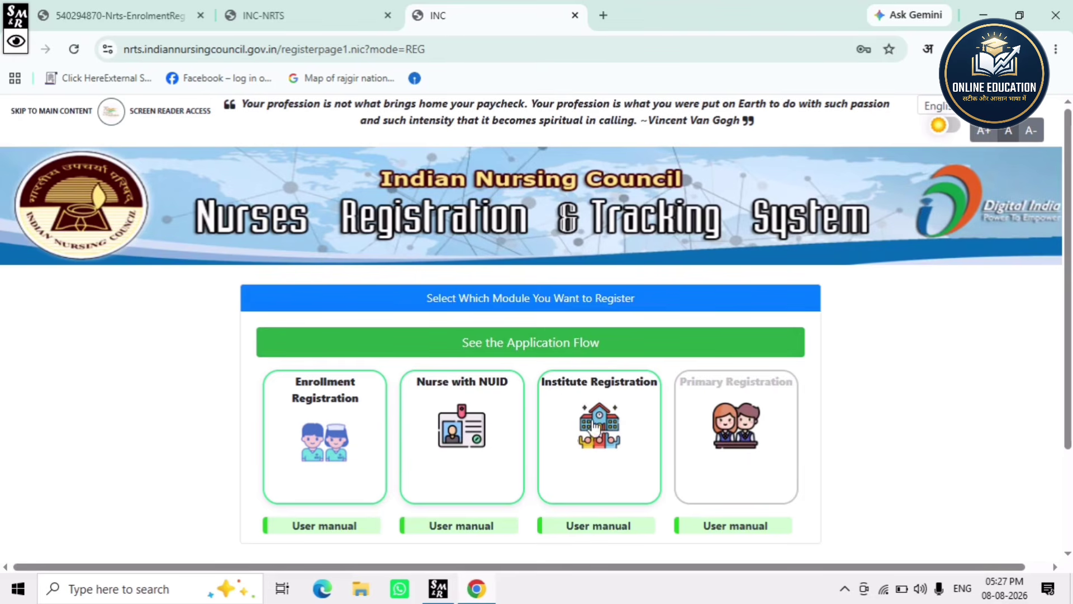
- Choose Enrollment Registration, set role type to Nurse and Registered As to RN&RM
click(306, 428)
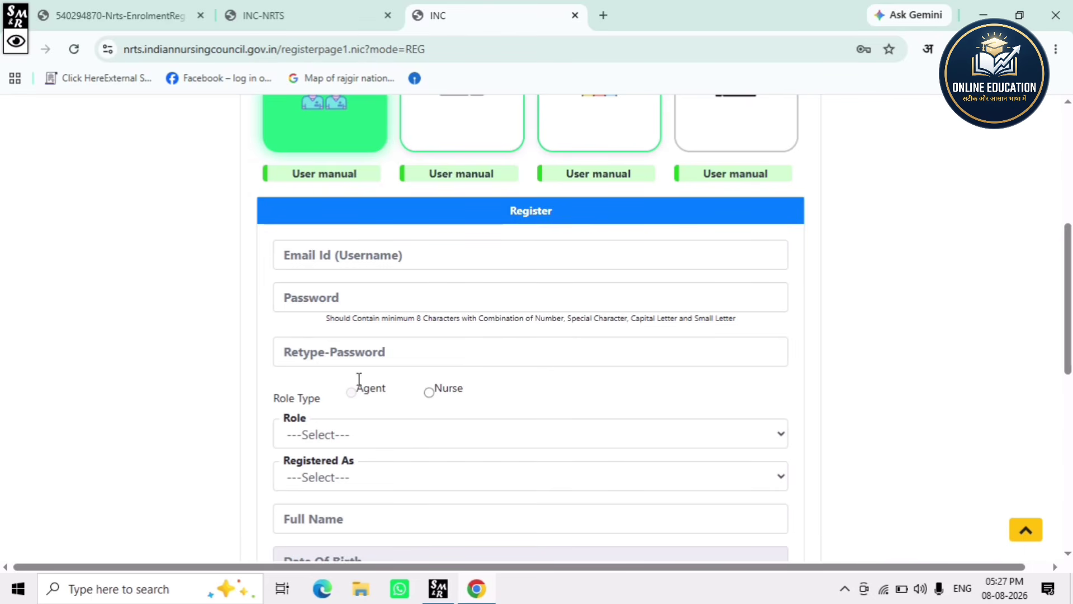
scroll(333, 401, down, 1)
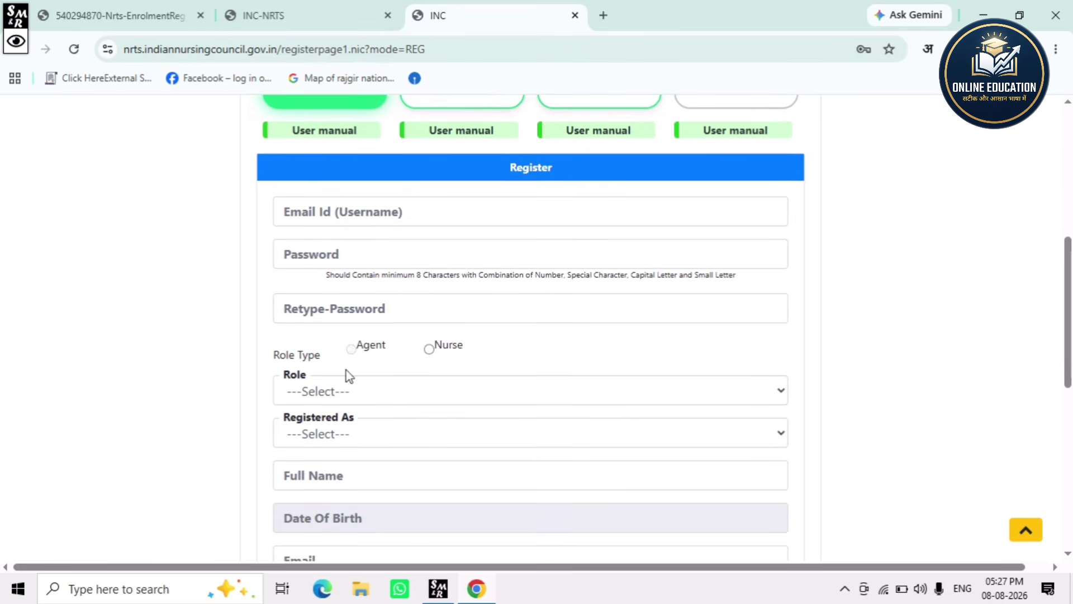
click(430, 350)
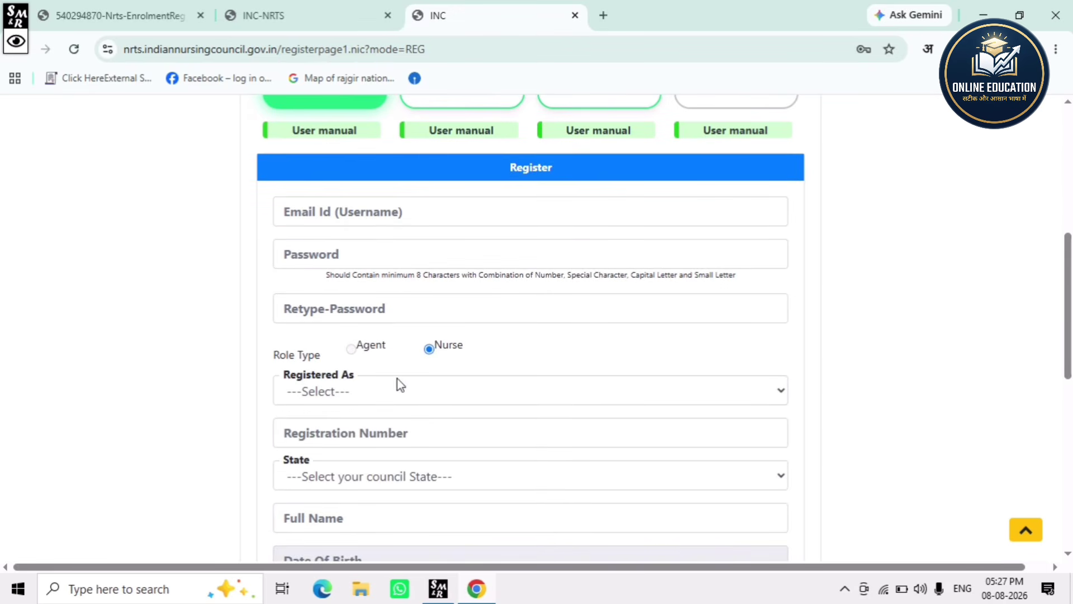
scroll(357, 370, down, 2)
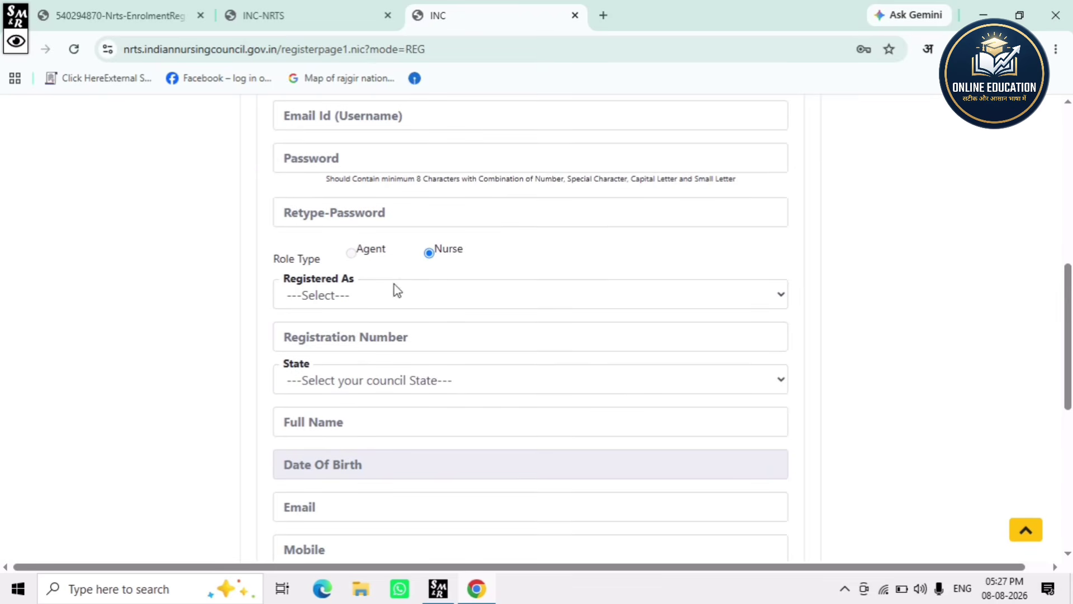
click(401, 291)
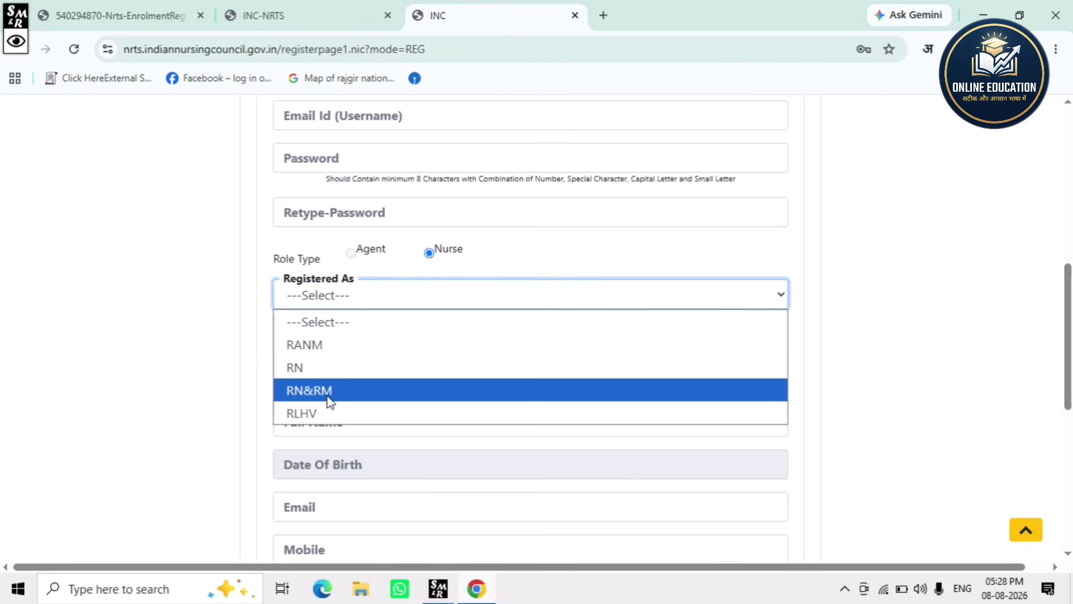
click(308, 392)
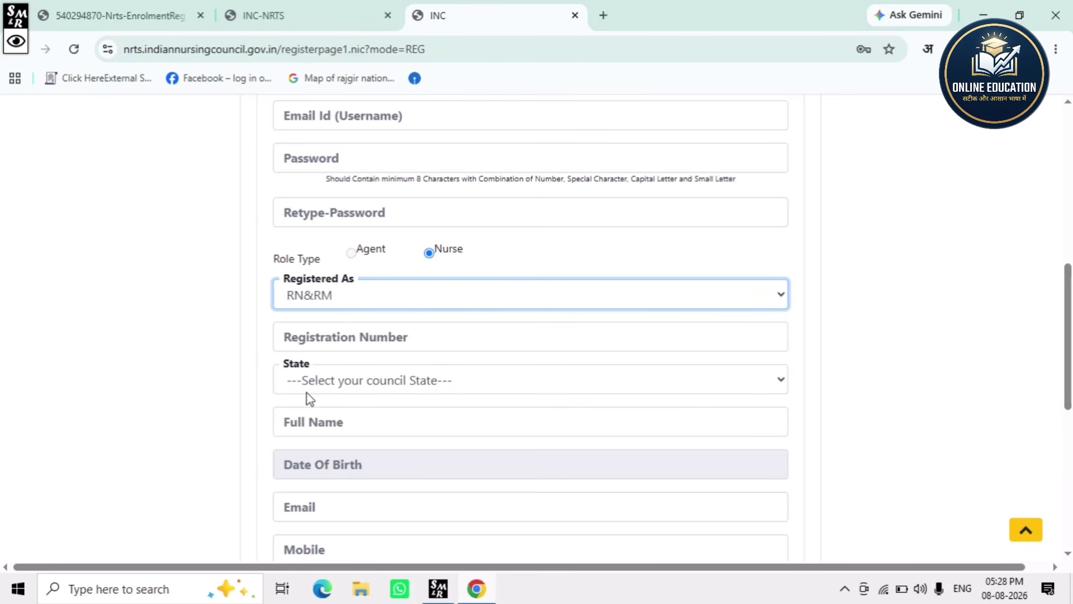
- Select BIHAR as the council State on the registration form
click(341, 338)
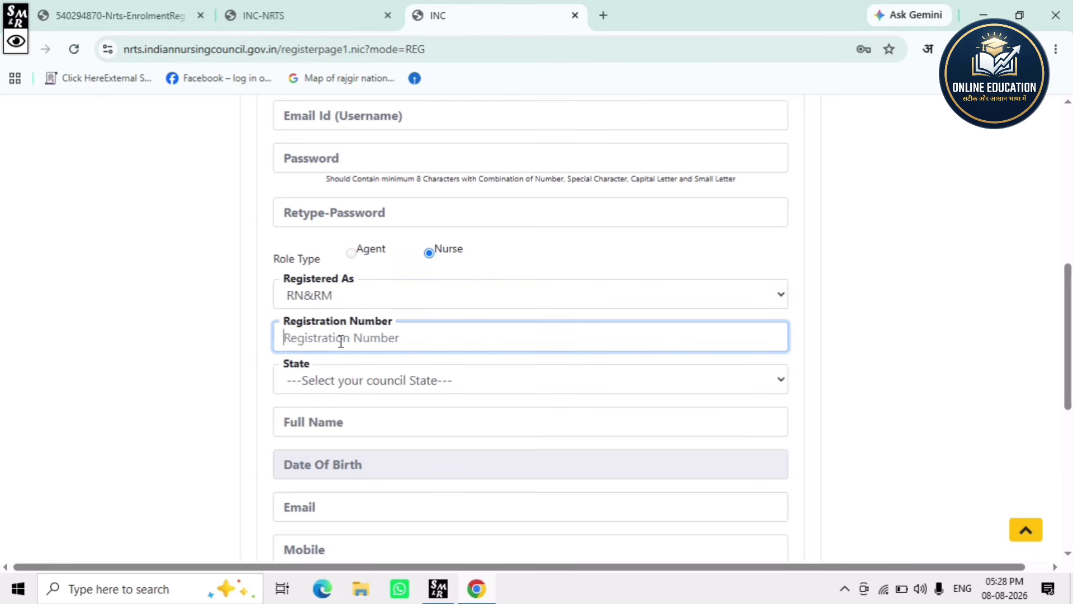
click(361, 380)
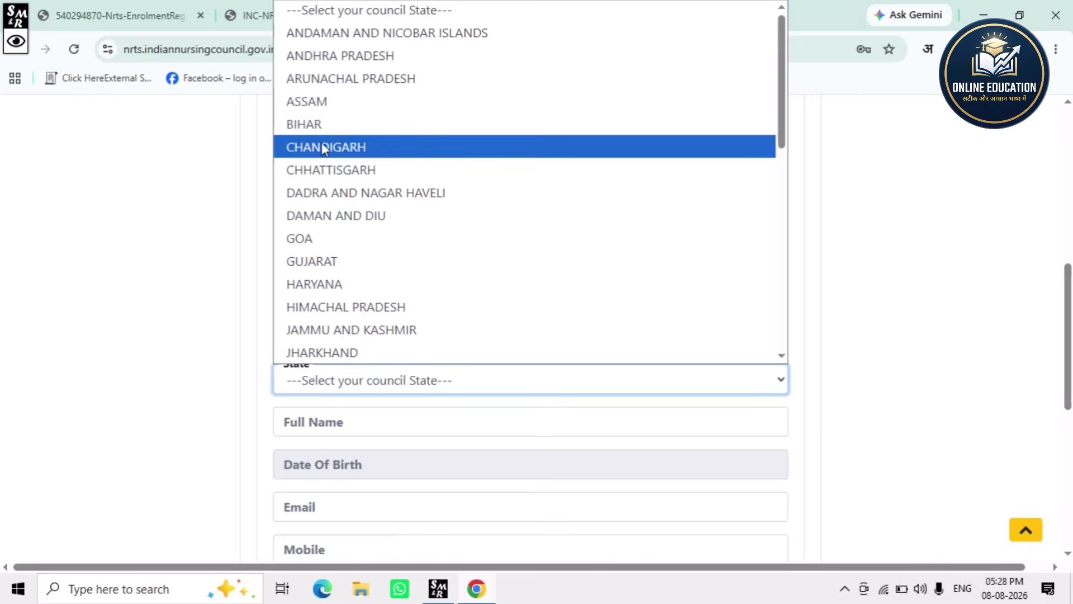
click(322, 124)
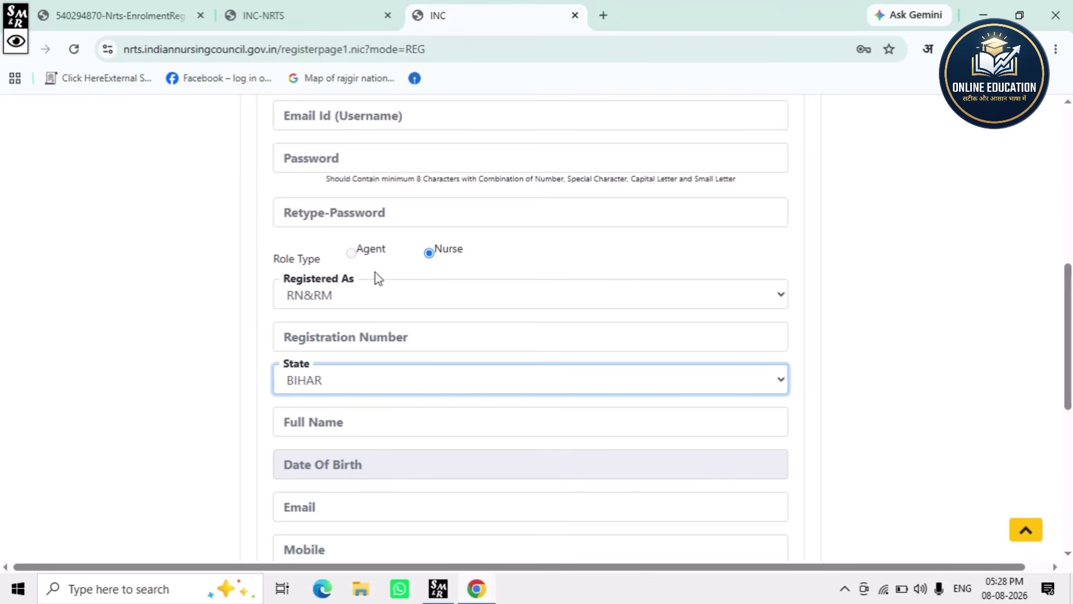
scroll(396, 359, down, 3)
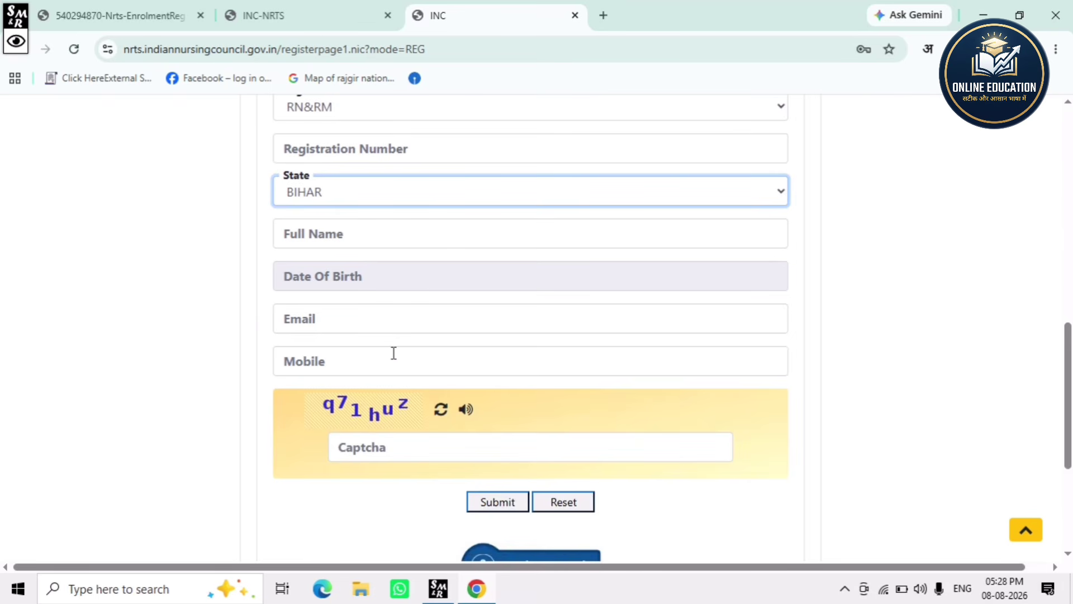
- Scroll past the Full Name field and expand the Screen Marker annotation toolbar
click(333, 230)
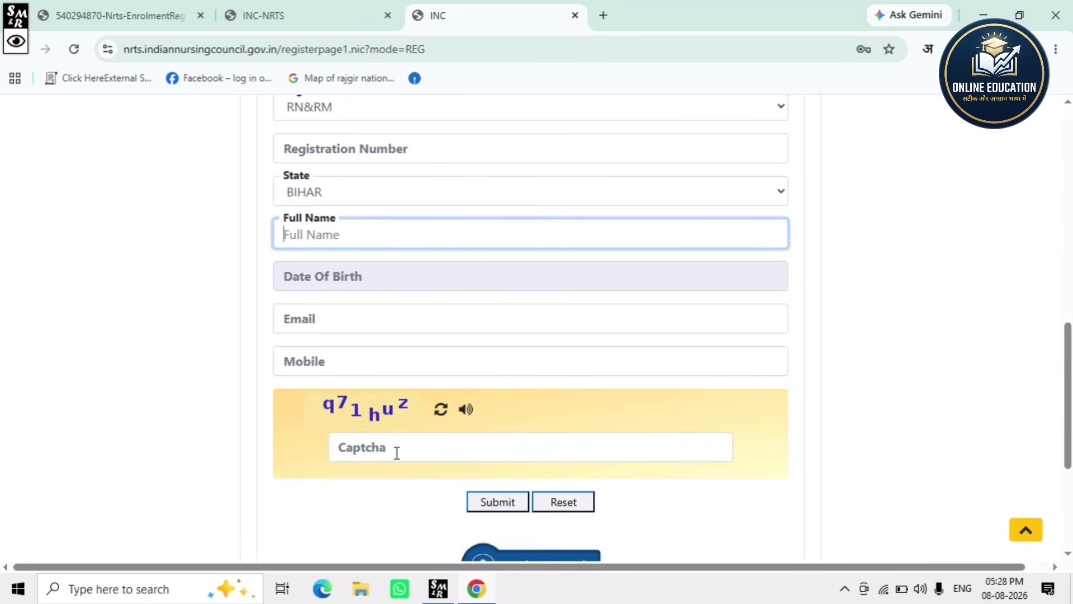
scroll(489, 518, down, 2)
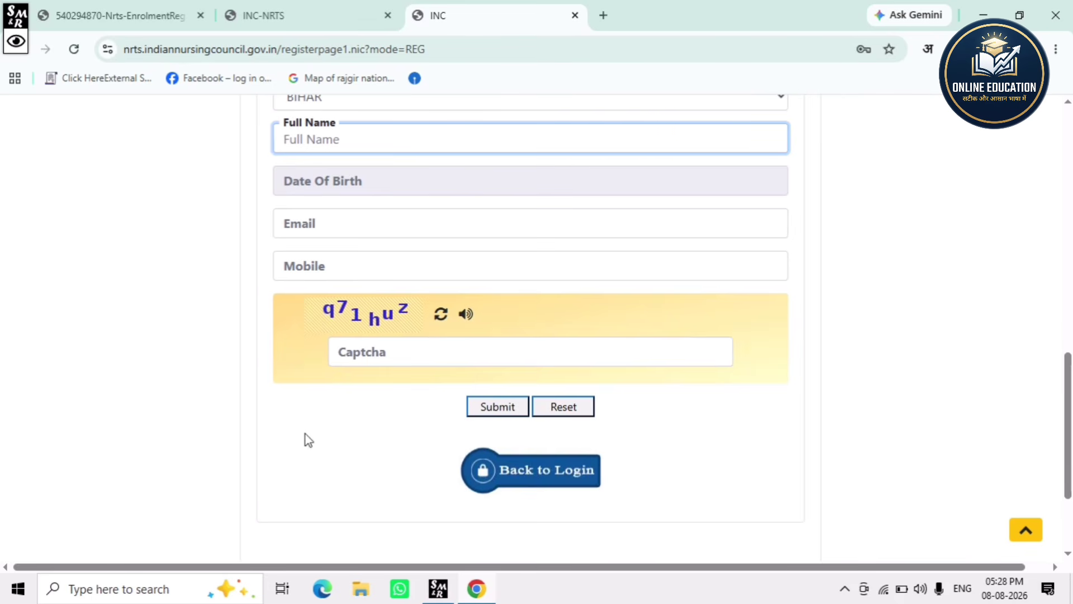
click(17, 36)
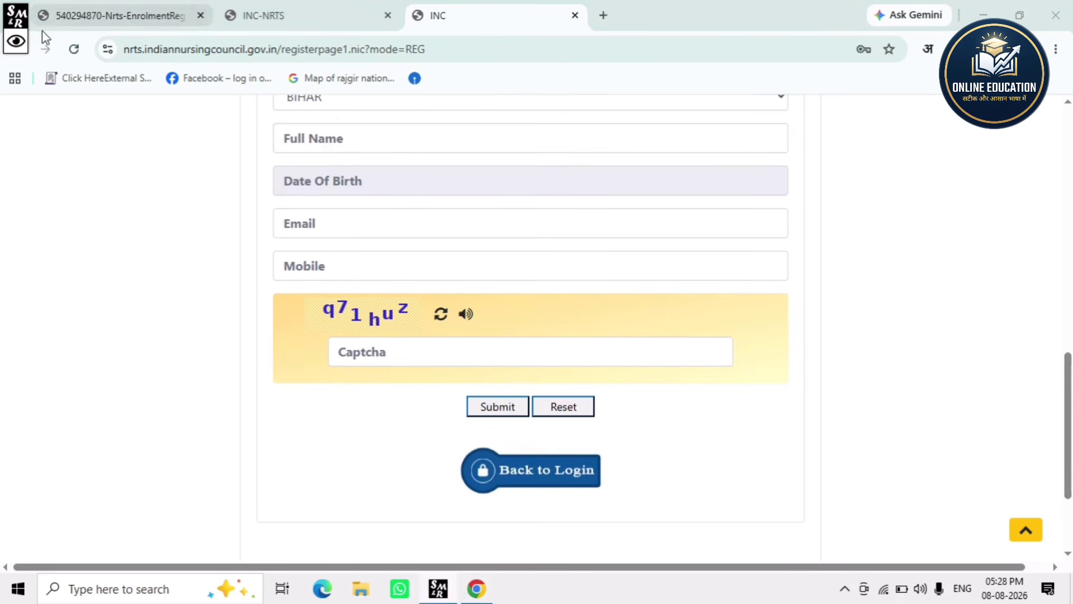
click(16, 41)
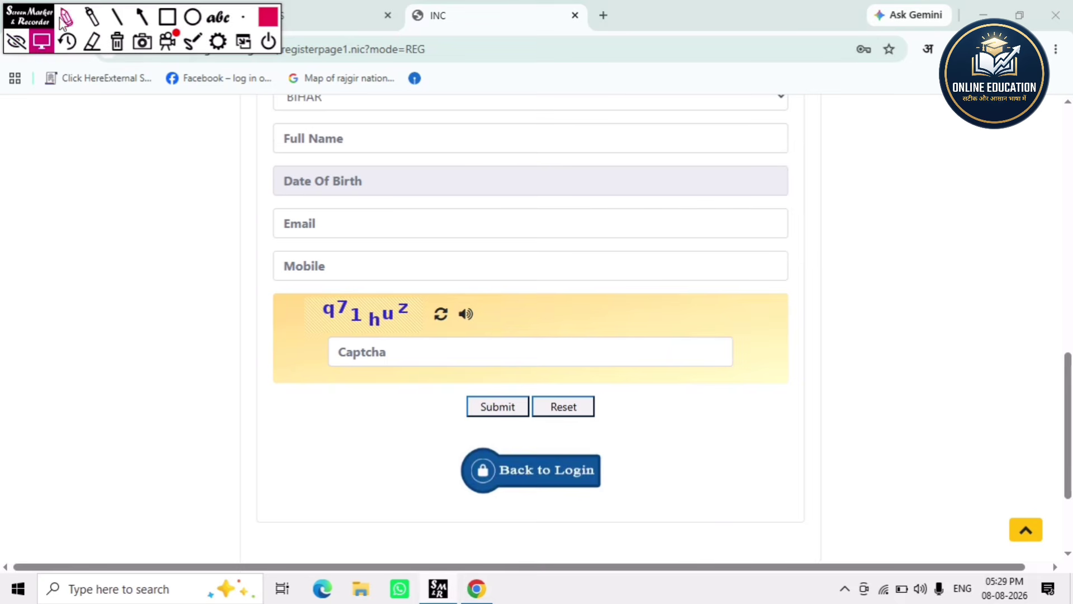
- Circle Full Name and Date Of Birth with the pen, erase the marks, and return to login
click(67, 18)
mouse_move(300, 409)
mouse_down()
mouse_move(407, 438)
mouse_move(294, 475)
mouse_move(293, 410)
mouse_up()
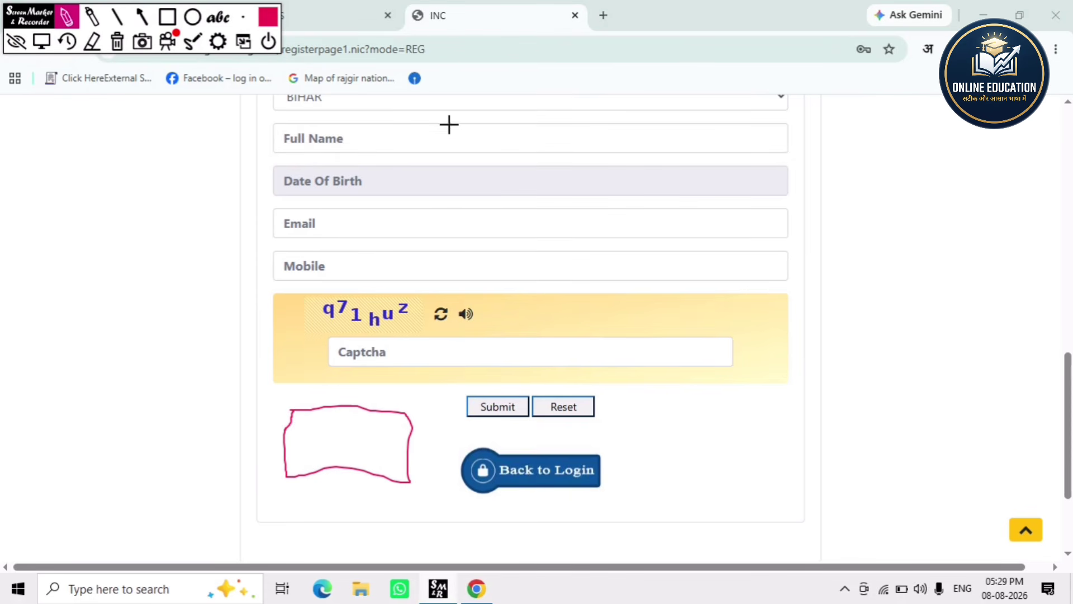
mouse_move(445, 149)
mouse_down()
mouse_move(618, 162)
mouse_move(465, 112)
mouse_move(568, 132)
mouse_move(535, 181)
mouse_up()
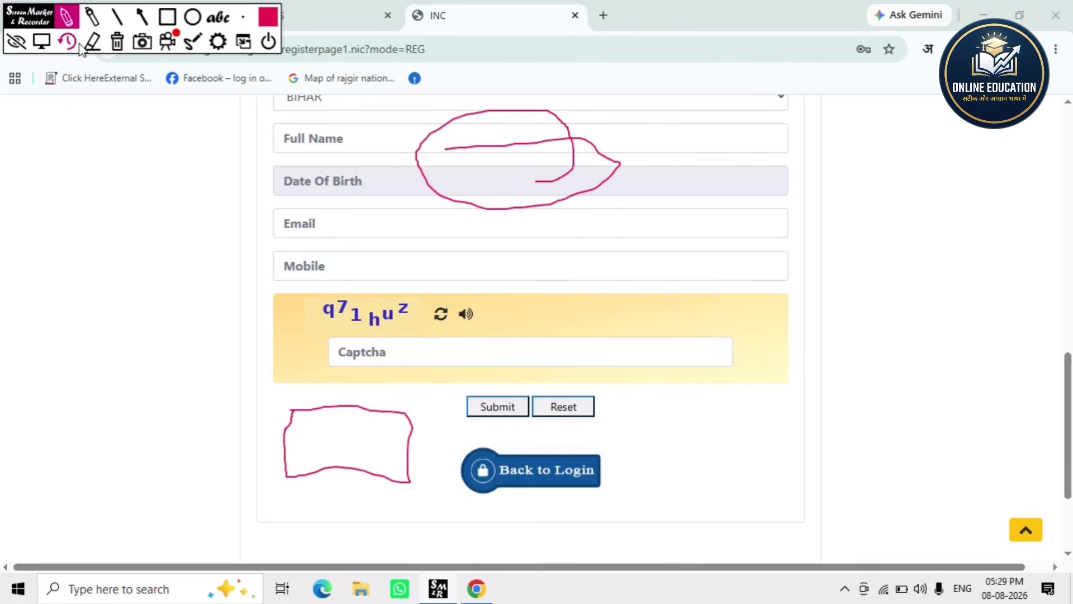
click(119, 42)
click(16, 42)
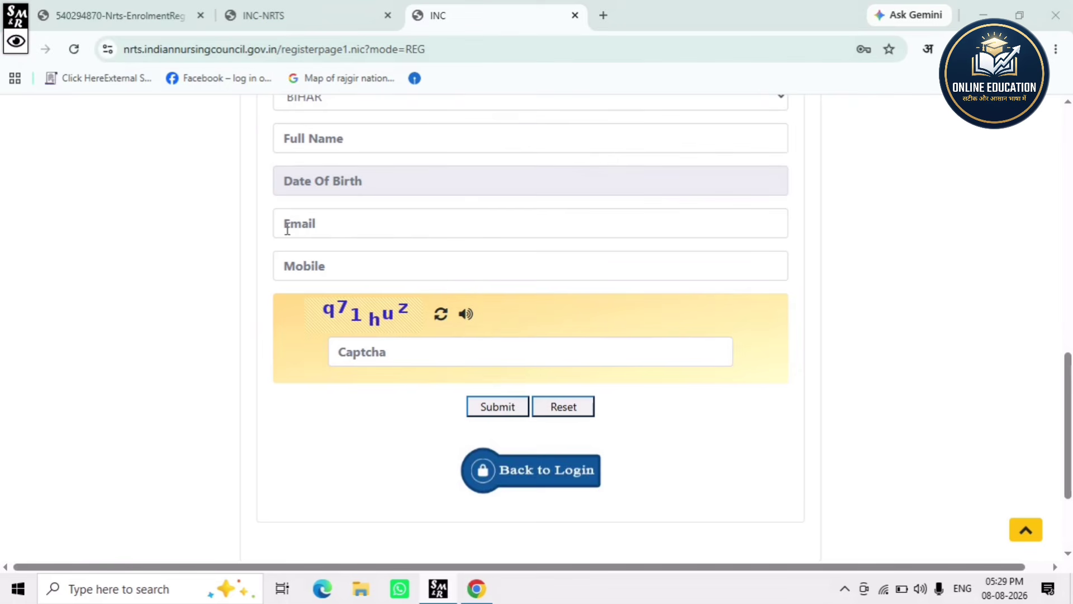
click(560, 475)
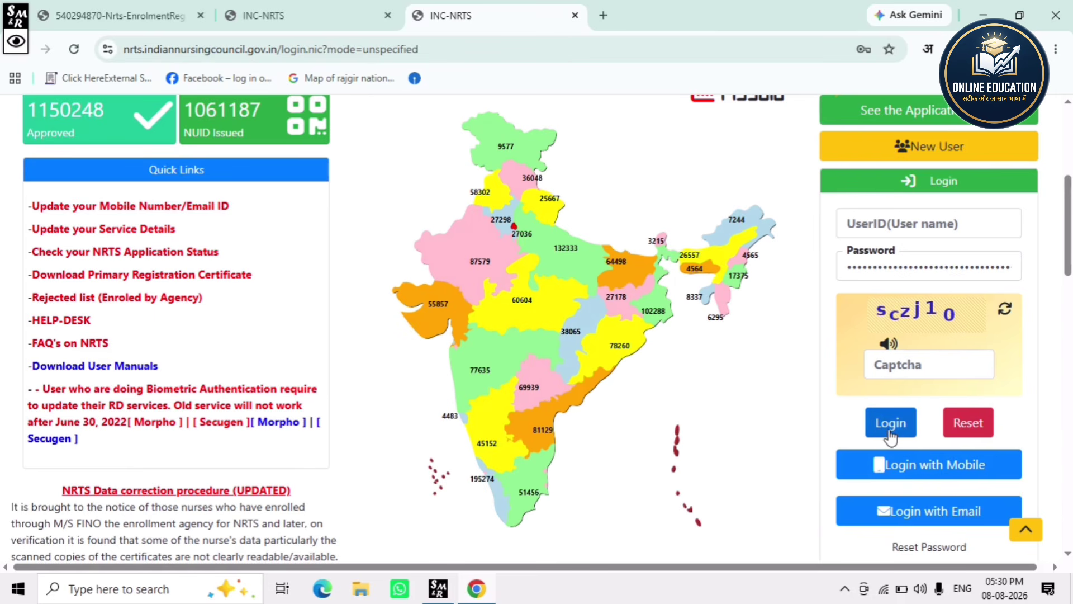
- Scroll down the login page to view Quick Links and the sign-in panel
scroll(908, 480, down, 1)
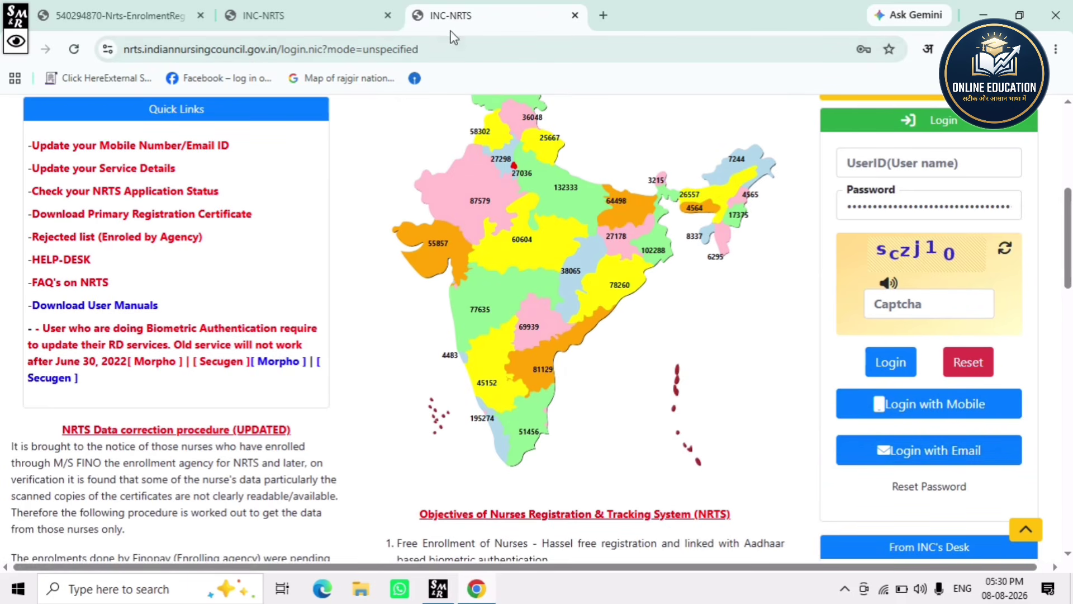
- In the manual PDF, underline the New Registration tab and circle Enter Nurse Details
click(120, 15)
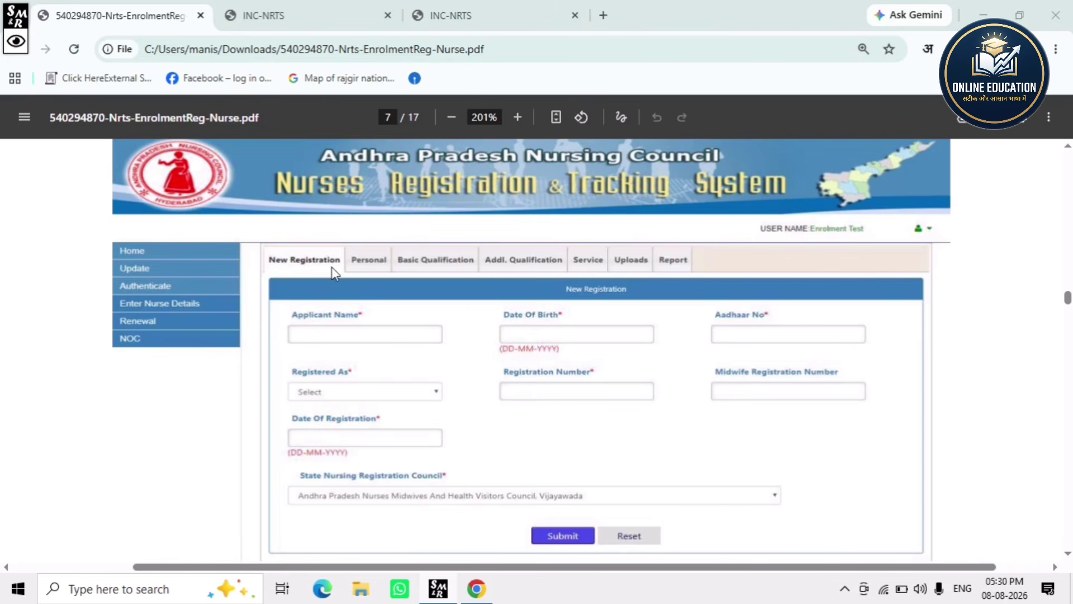
click(354, 271)
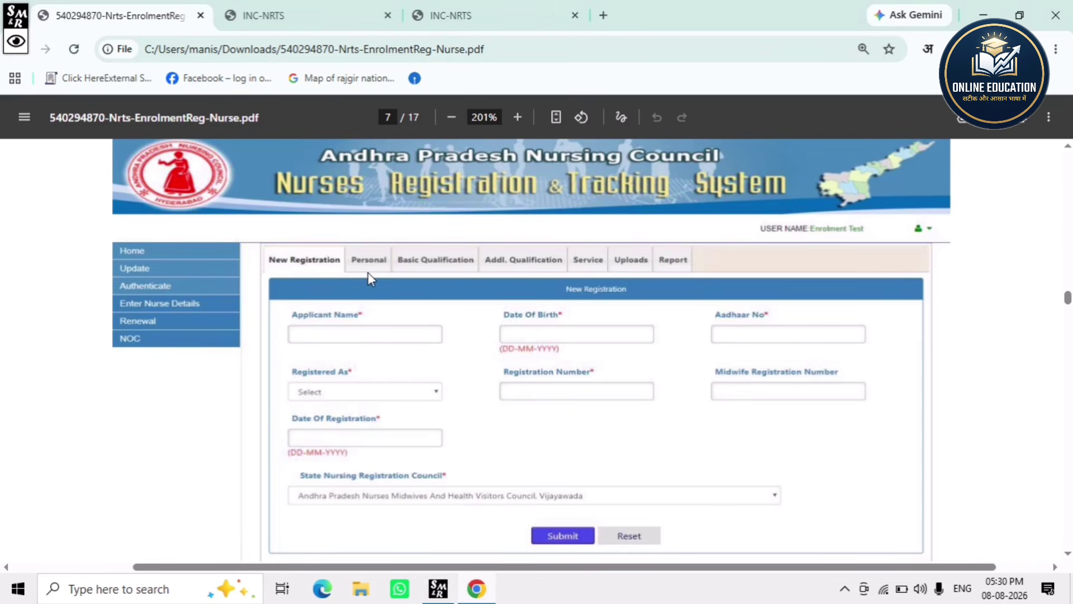
click(15, 41)
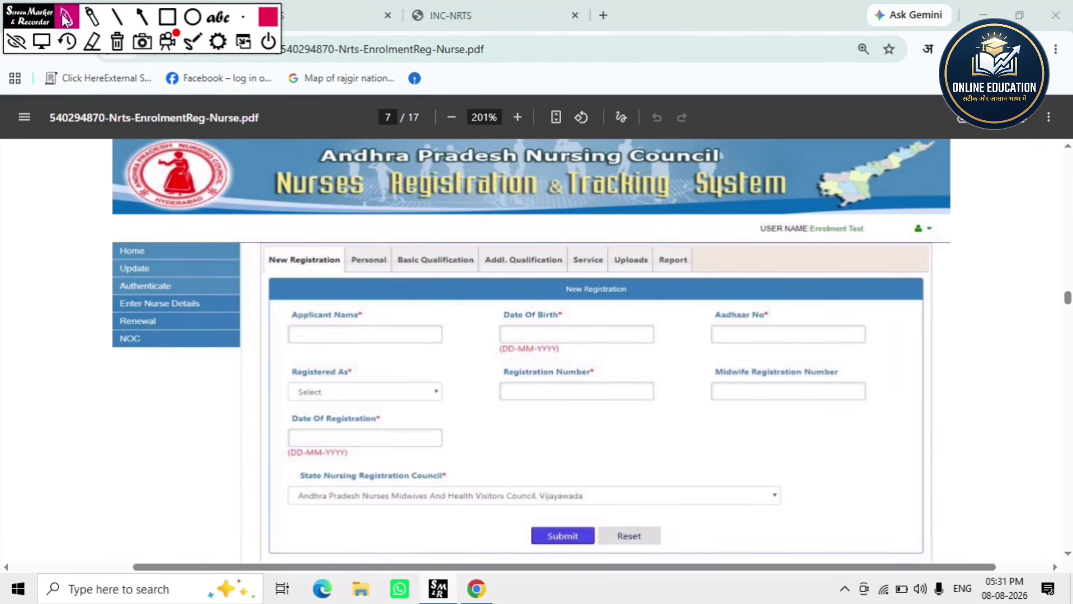
drag(276, 270, 683, 268)
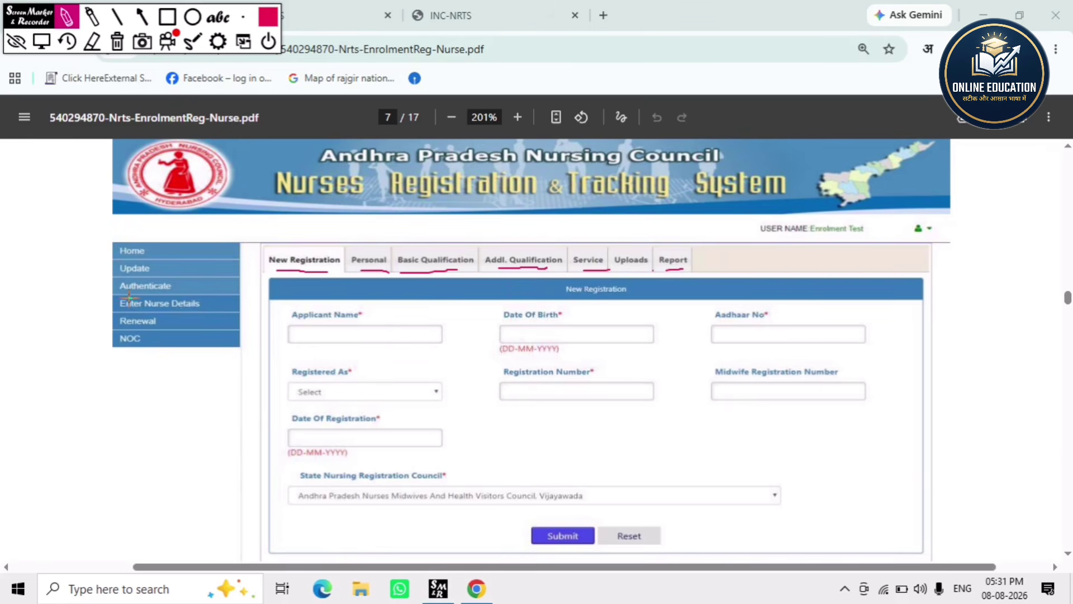
drag(110, 306, 215, 309)
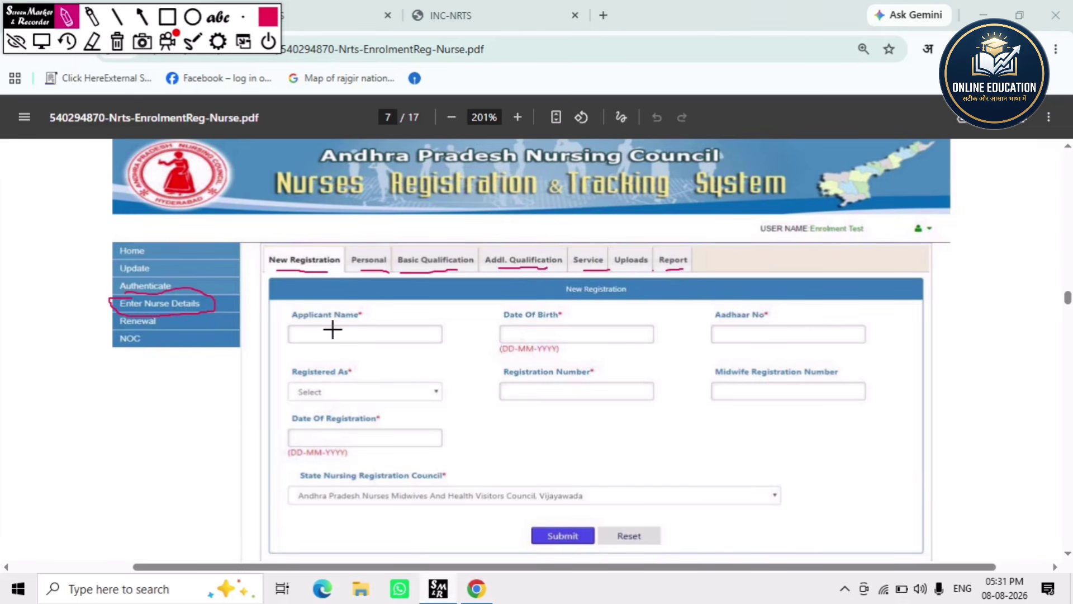
- Underline Applicant Name, Date Of Birth, Aadhaar No, Registered As; cross out Midwife Registration Number
drag(290, 351, 417, 343)
drag(503, 347, 645, 353)
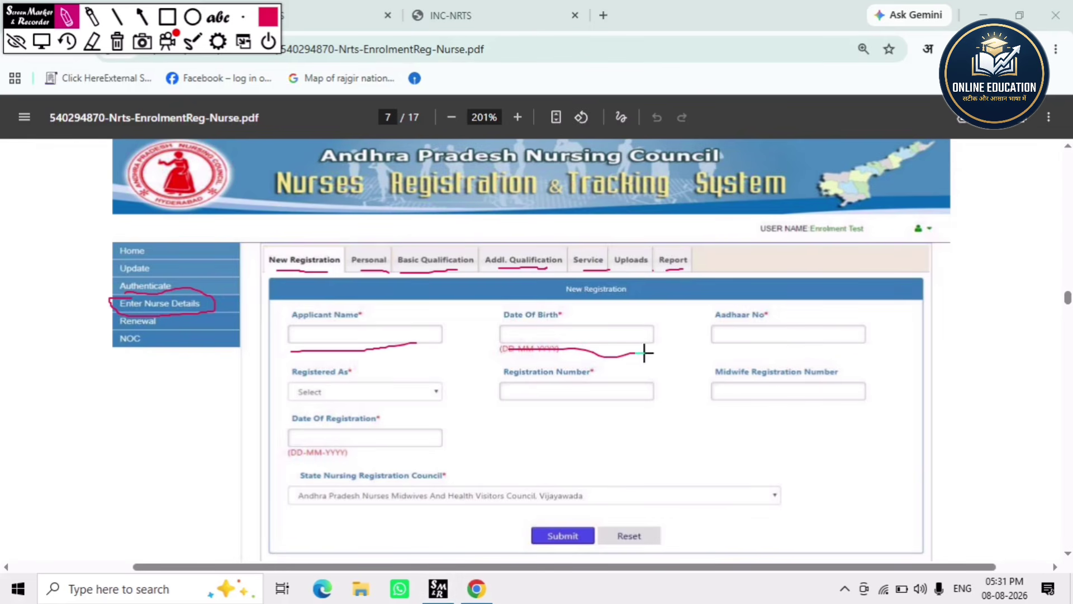
drag(724, 356, 821, 345)
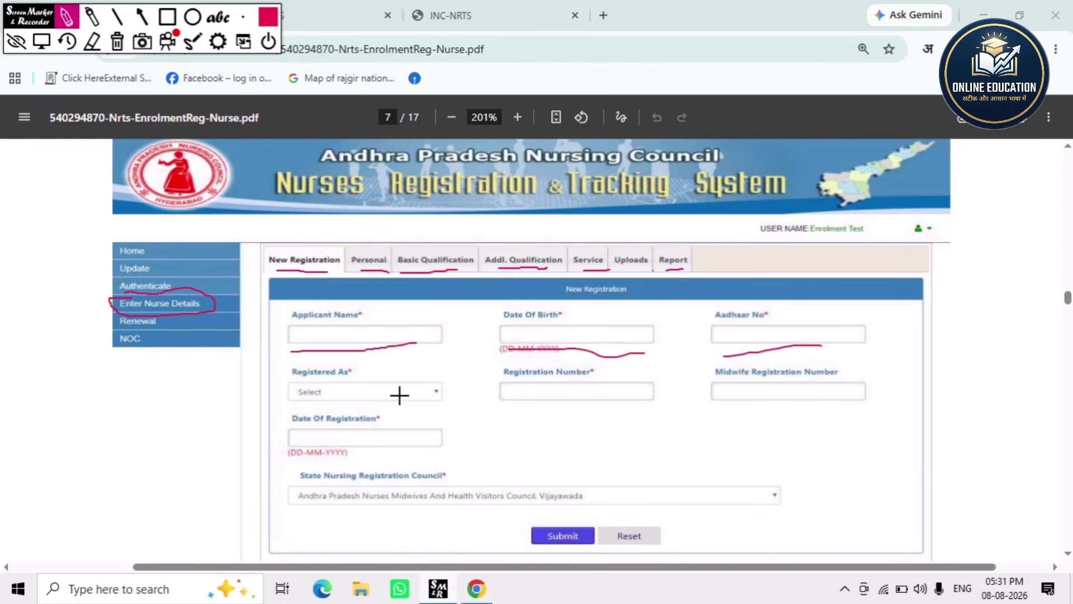
drag(299, 407, 395, 403)
mouse_move(91, 410)
mouse_down()
mouse_move(92, 431)
mouse_move(128, 434)
mouse_move(140, 396)
mouse_move(156, 425)
mouse_move(148, 418)
mouse_move(196, 386)
mouse_move(235, 385)
mouse_move(243, 456)
mouse_up()
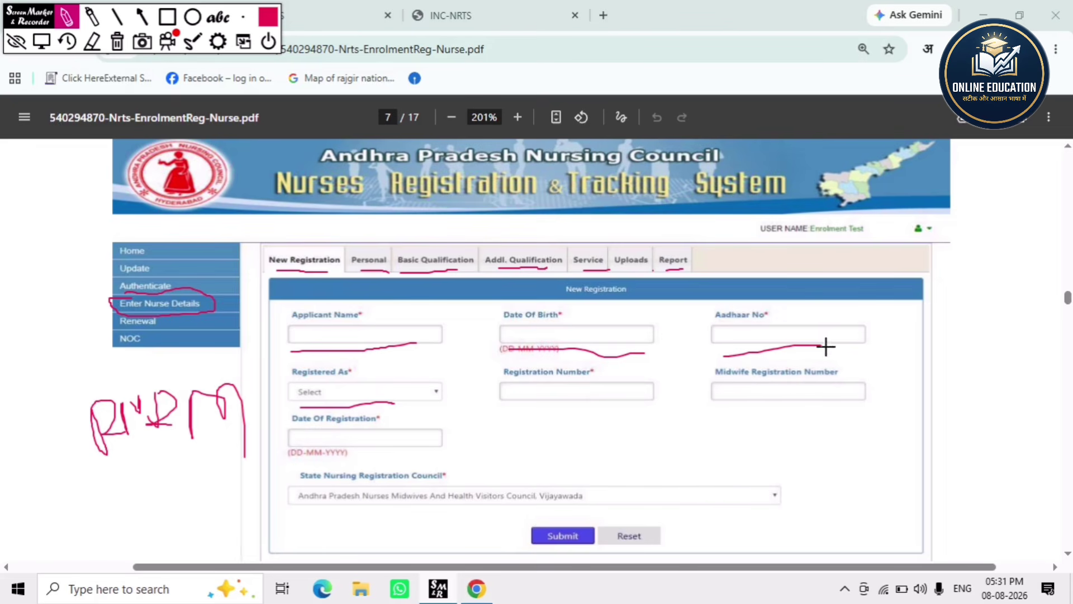
mouse_move(803, 376)
mouse_down()
mouse_move(767, 409)
mouse_move(798, 407)
mouse_up()
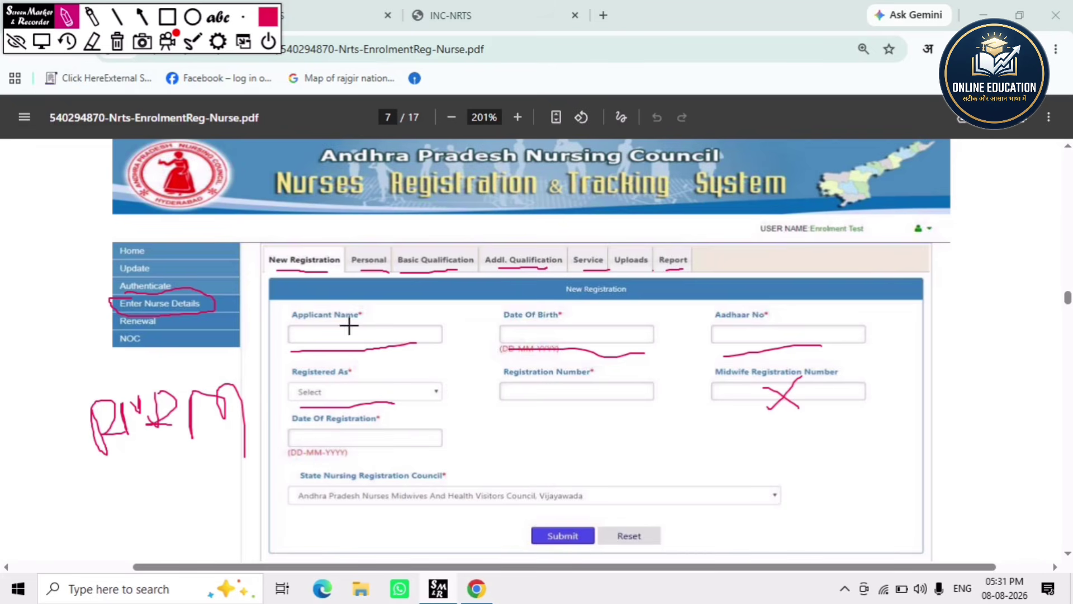
click(118, 47)
scroll(481, 410, down, 10)
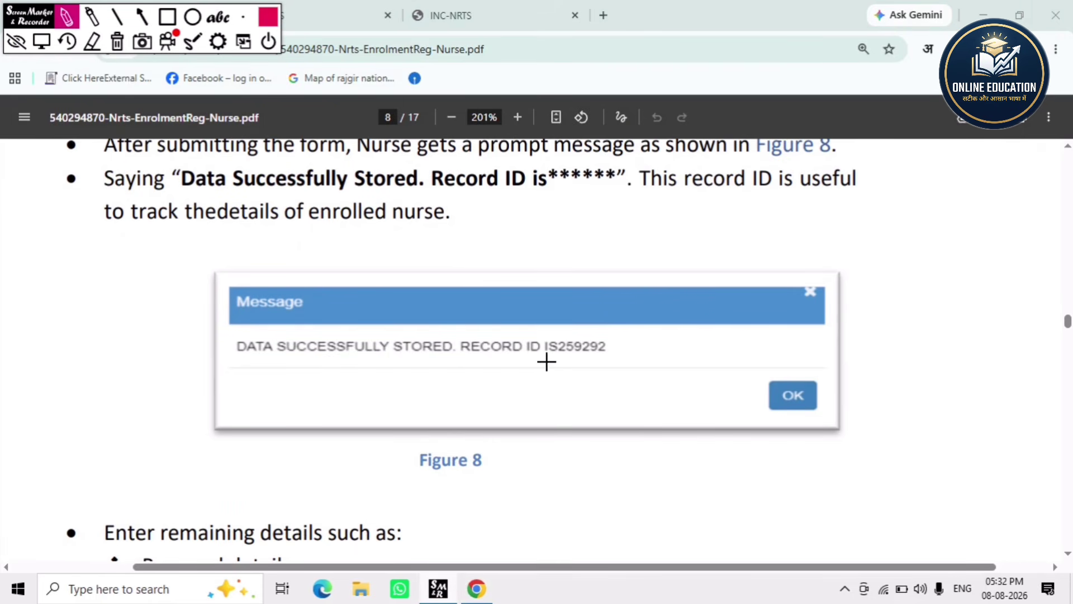
mouse_move(546, 360)
mouse_down()
mouse_move(608, 360)
mouse_move(609, 336)
mouse_move(558, 324)
mouse_move(543, 341)
mouse_move(551, 361)
mouse_up()
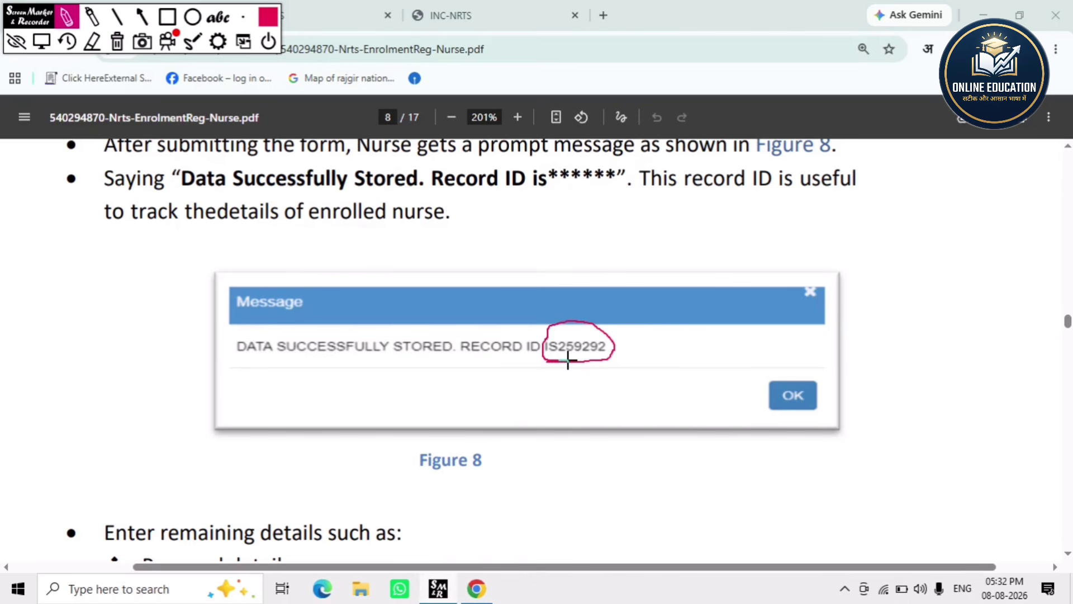
mouse_move(618, 351)
mouse_down()
mouse_move(664, 337)
mouse_move(660, 354)
mouse_up()
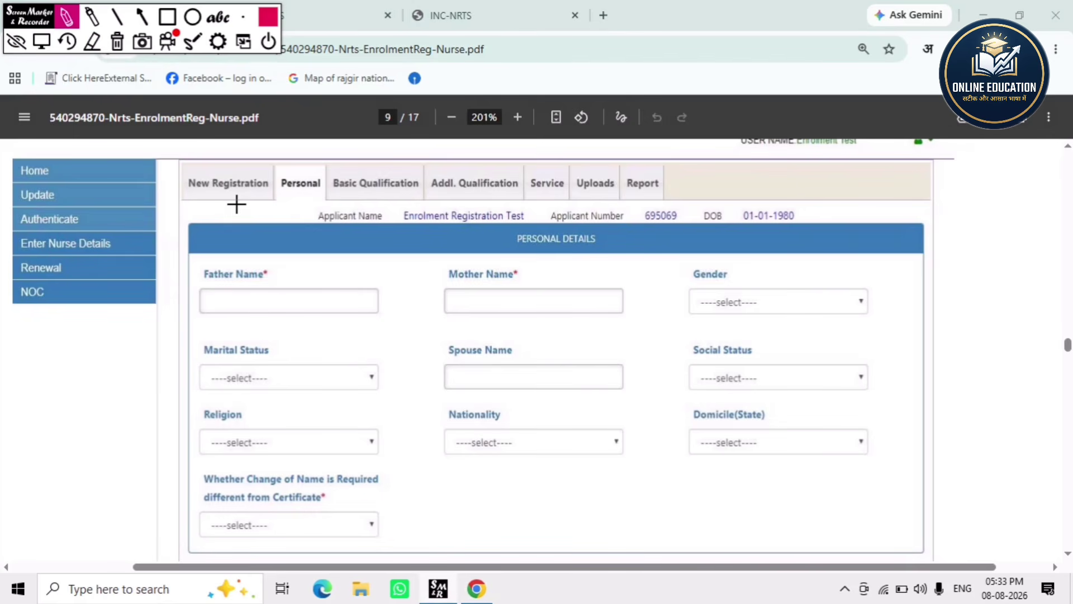
- Circle the Personal tab and underline Father Name, Mother Name, Gender, Marital Status and Spouse Name
mouse_move(284, 202)
mouse_down()
mouse_move(331, 174)
mouse_move(282, 177)
mouse_move(285, 197)
mouse_up()
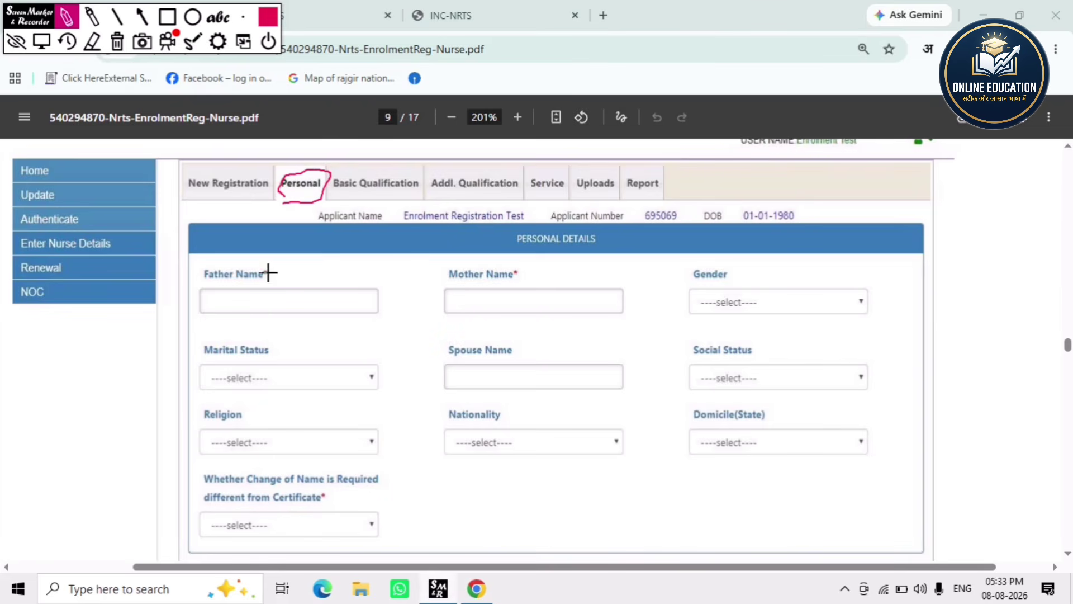
drag(194, 317, 290, 327)
drag(433, 322, 501, 317)
drag(701, 318, 784, 308)
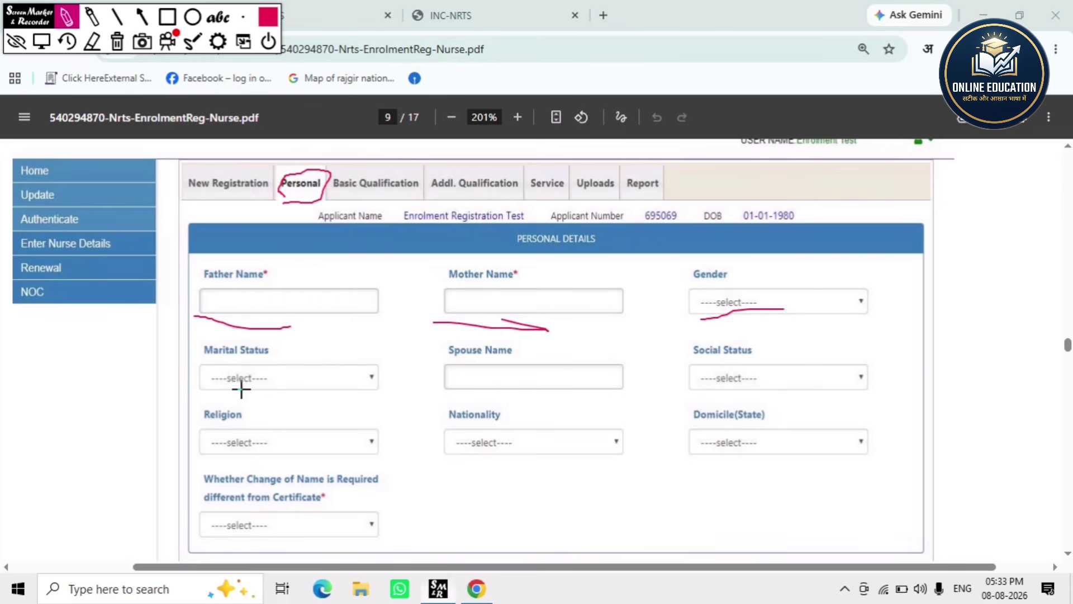
drag(238, 388, 315, 387)
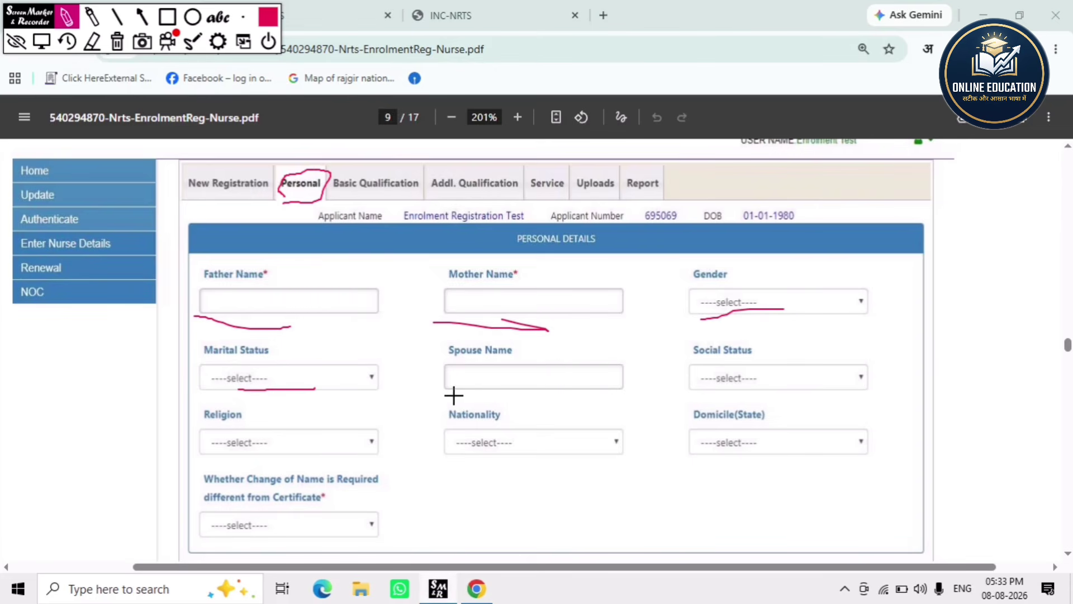
drag(452, 395, 564, 385)
- Underline Social Status, Religion, Nationality, Domicile(State) and Change of Name
drag(715, 390, 777, 384)
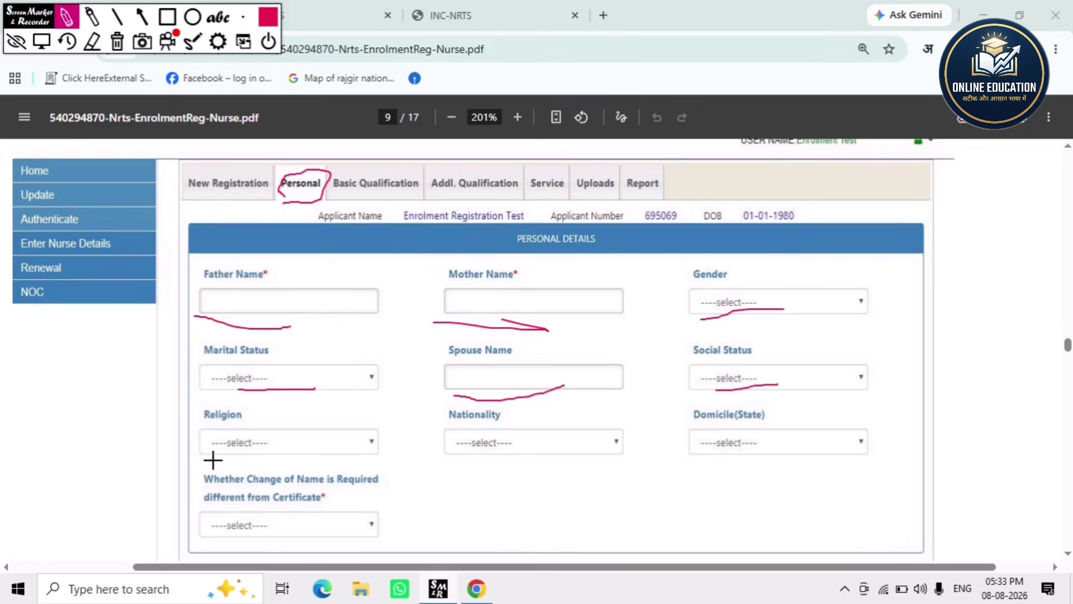
drag(213, 460, 310, 454)
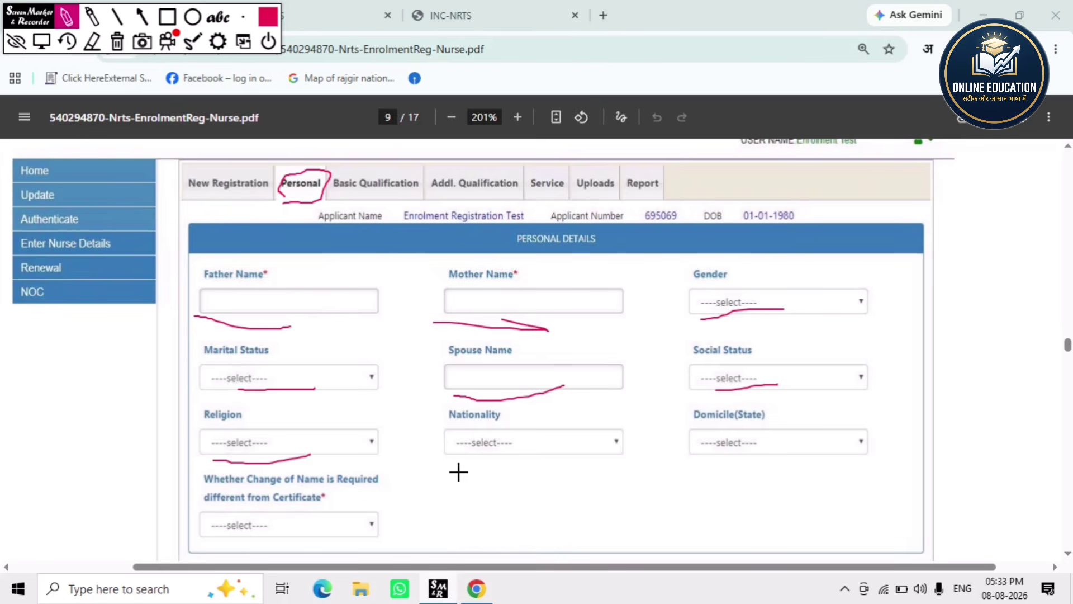
drag(450, 463, 557, 469)
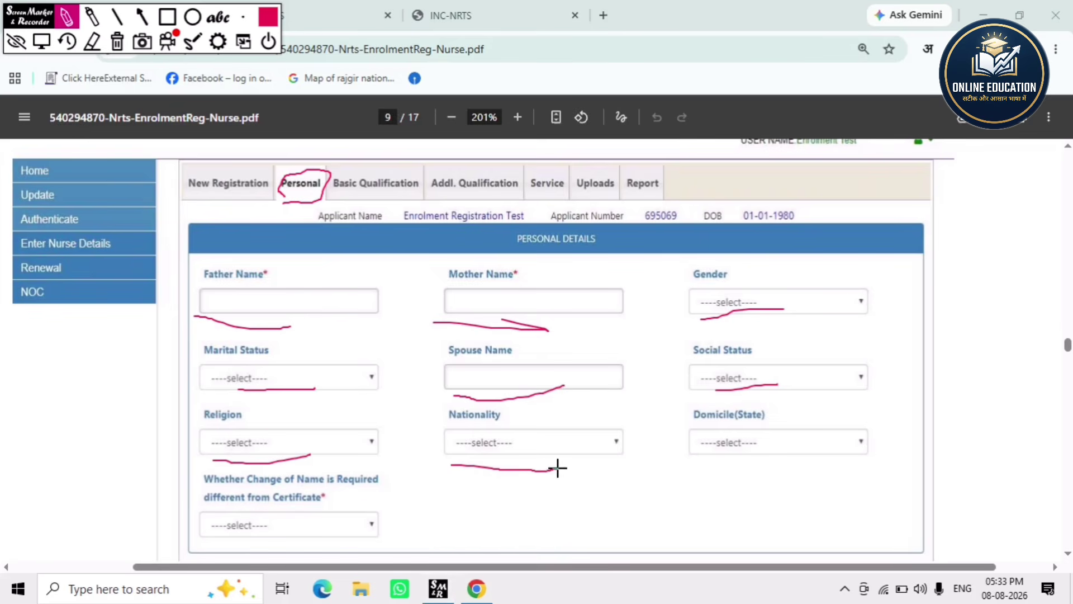
drag(705, 467, 845, 415)
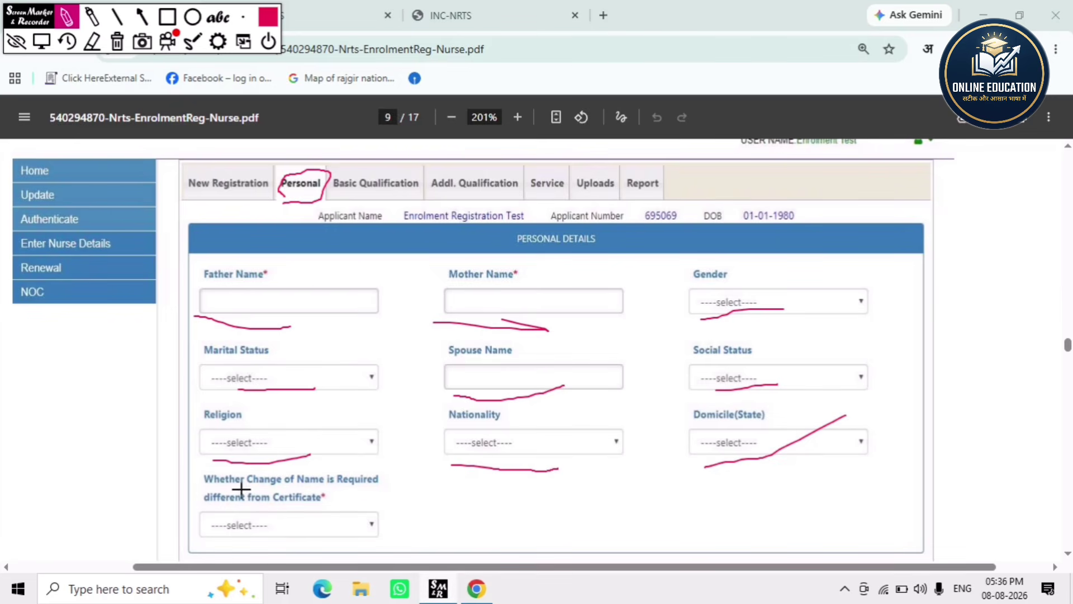
drag(270, 491, 326, 488)
click(15, 44)
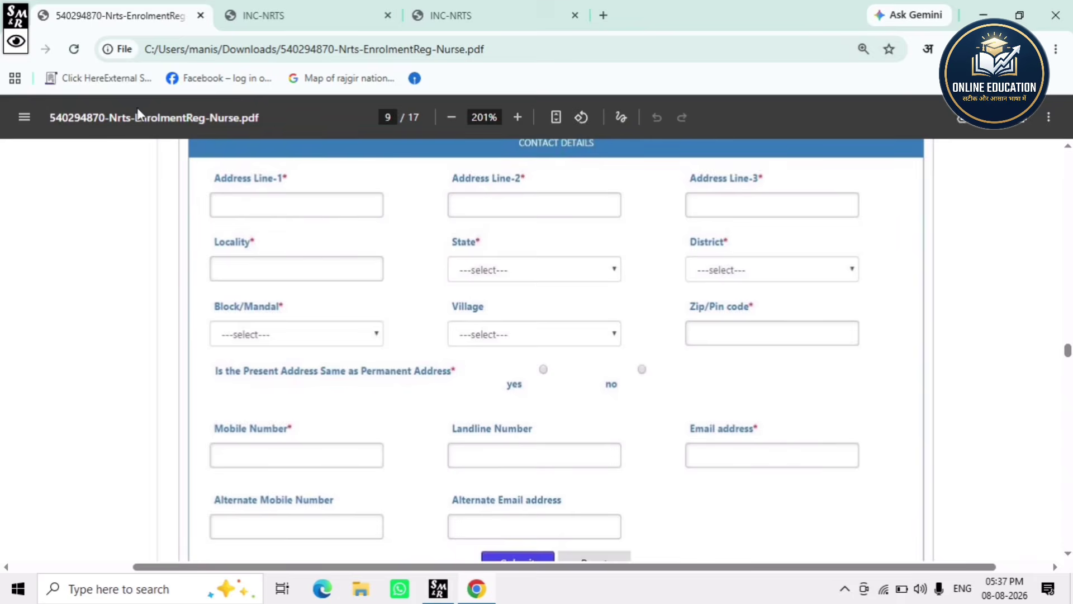
click(16, 41)
click(115, 42)
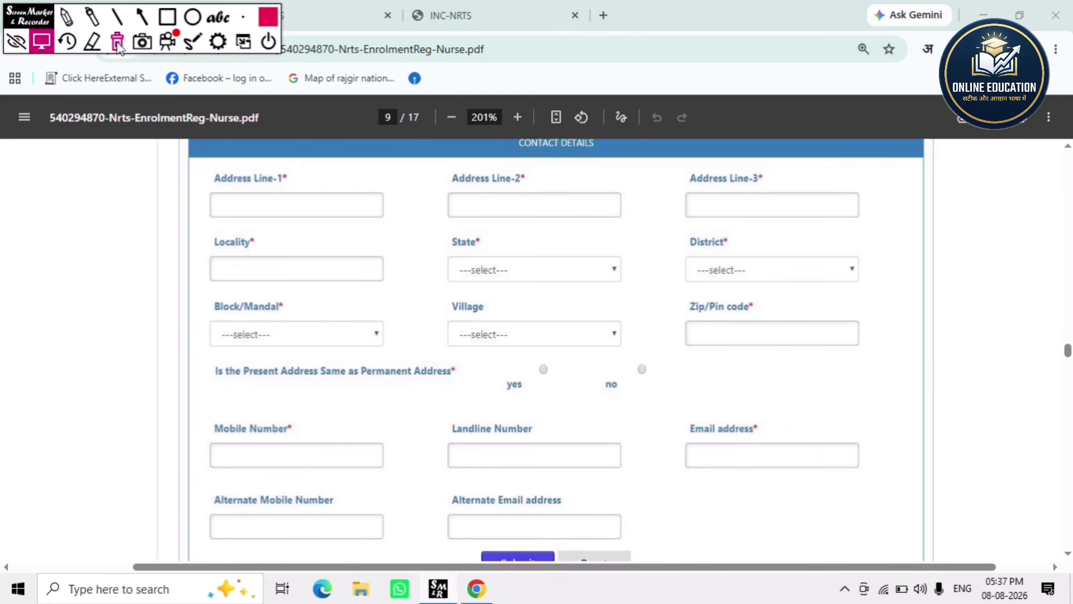
click(66, 18)
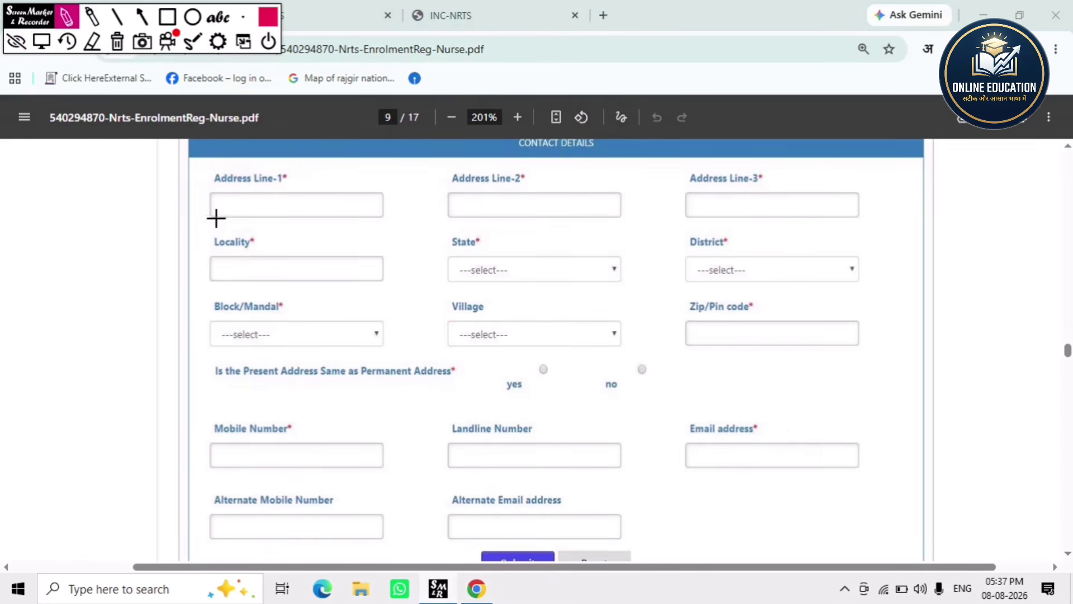
drag(219, 219, 339, 228)
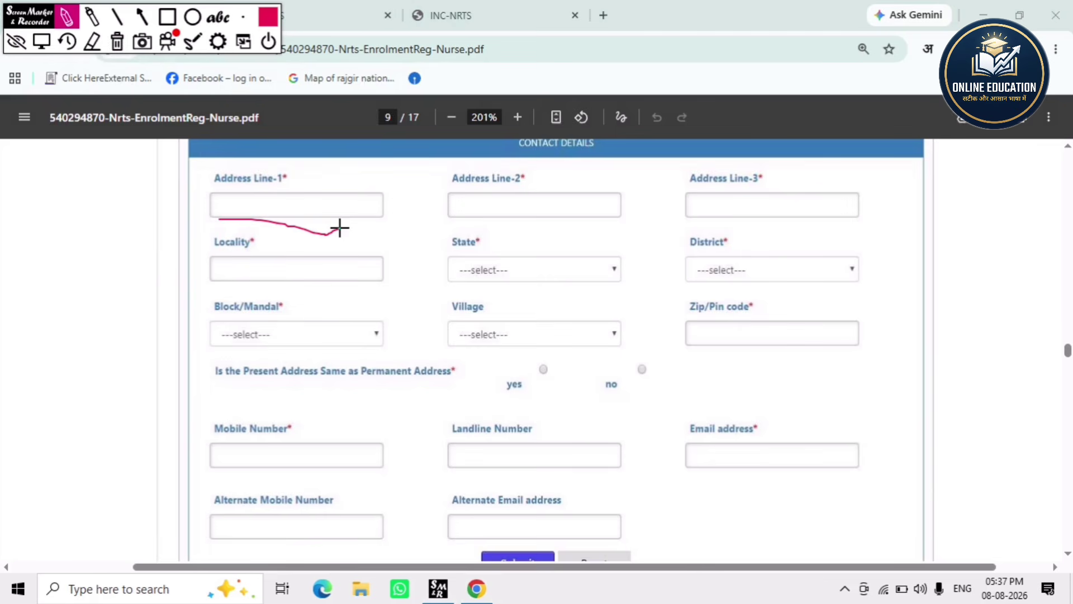
drag(469, 223, 551, 222)
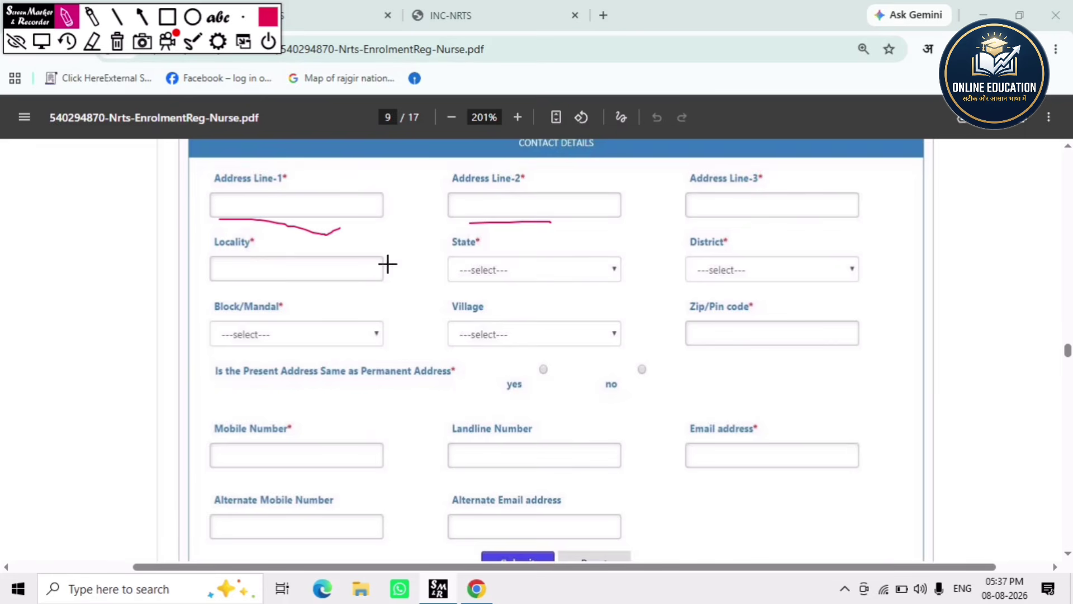
click(115, 44)
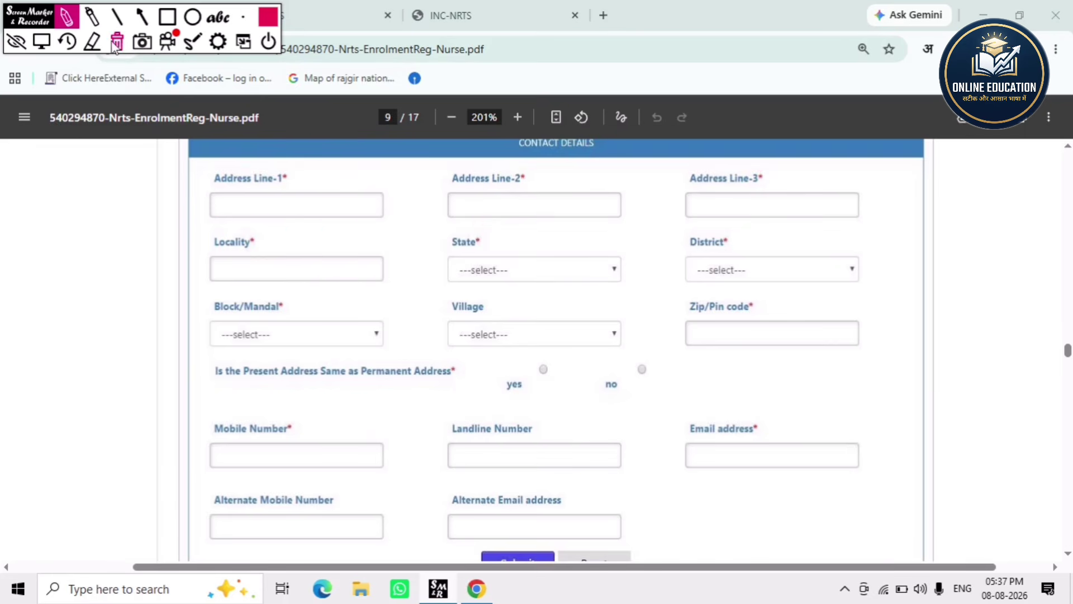
click(16, 41)
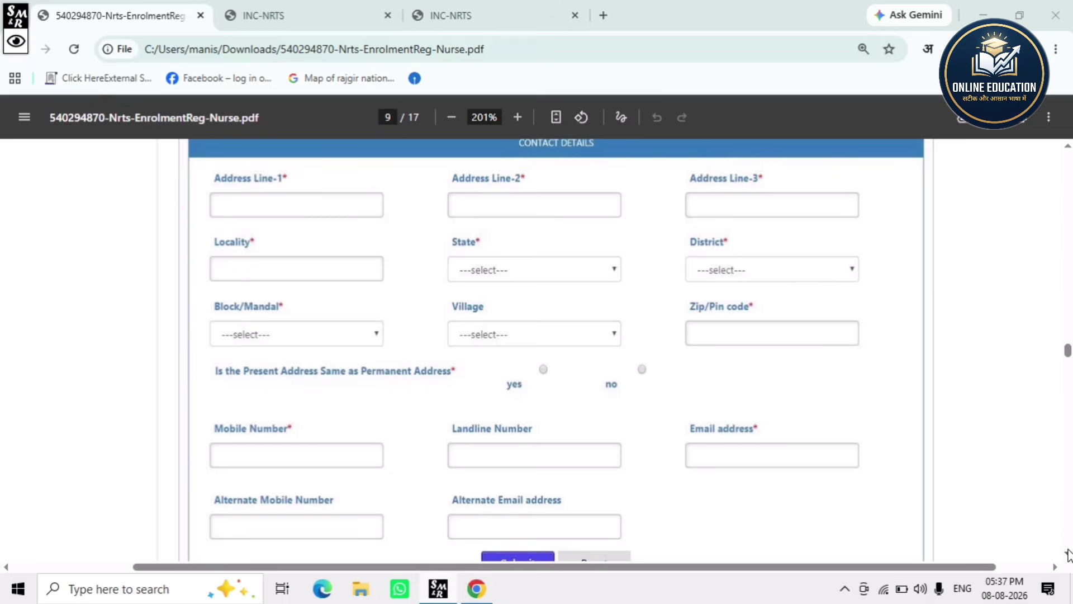
- On page 10, mark the Basic Qualification tab, 10th and 12th Class headings, and ticked ANM checkbox
scroll(1068, 553, down, 1)
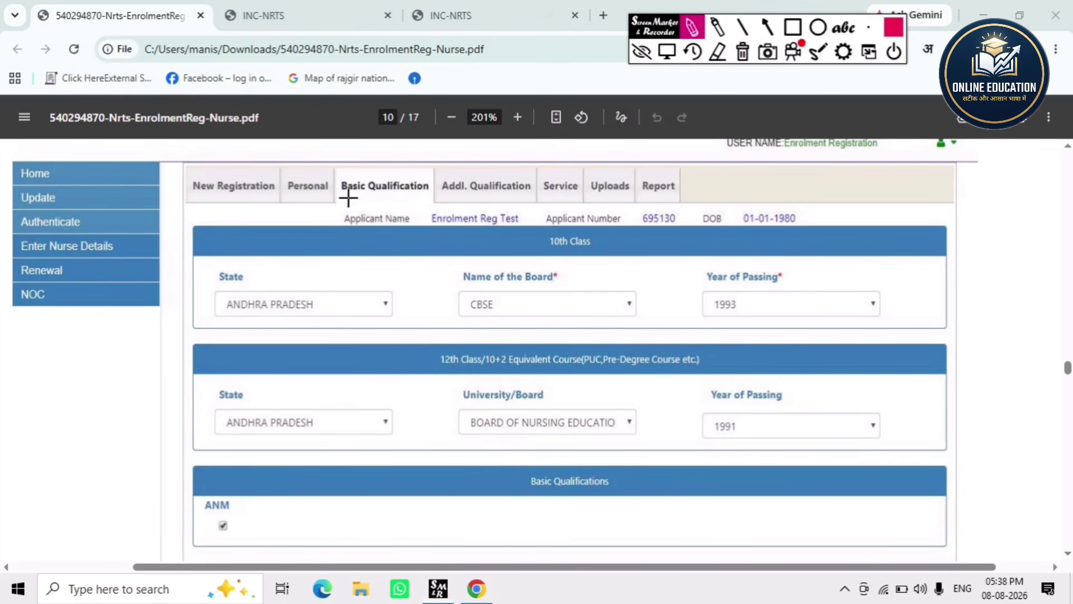
drag(348, 198, 428, 201)
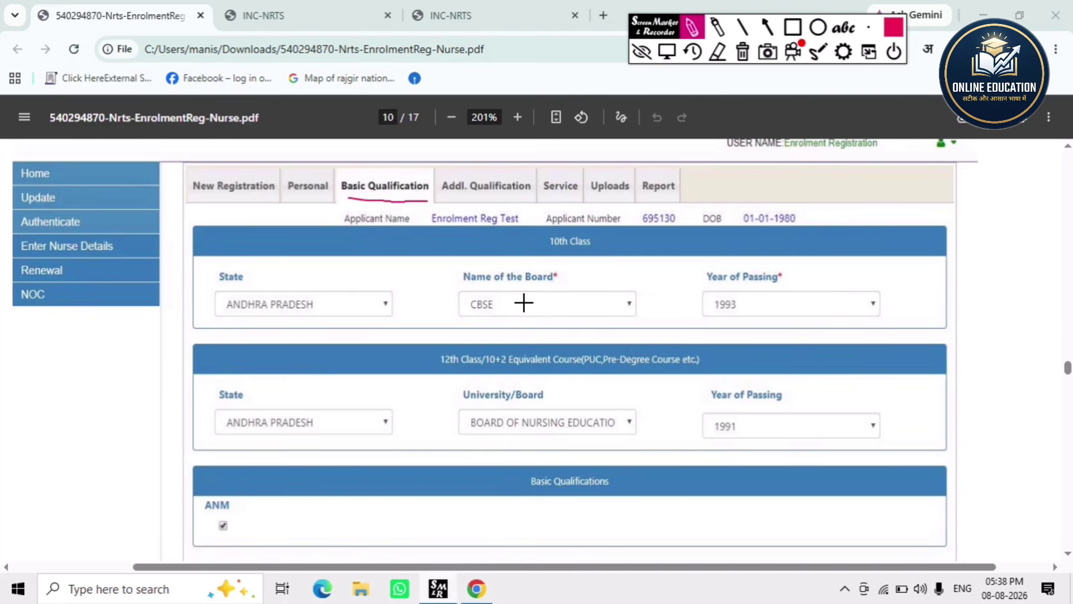
mouse_move(541, 255)
mouse_down()
mouse_move(607, 246)
mouse_move(554, 225)
mouse_move(546, 257)
mouse_up()
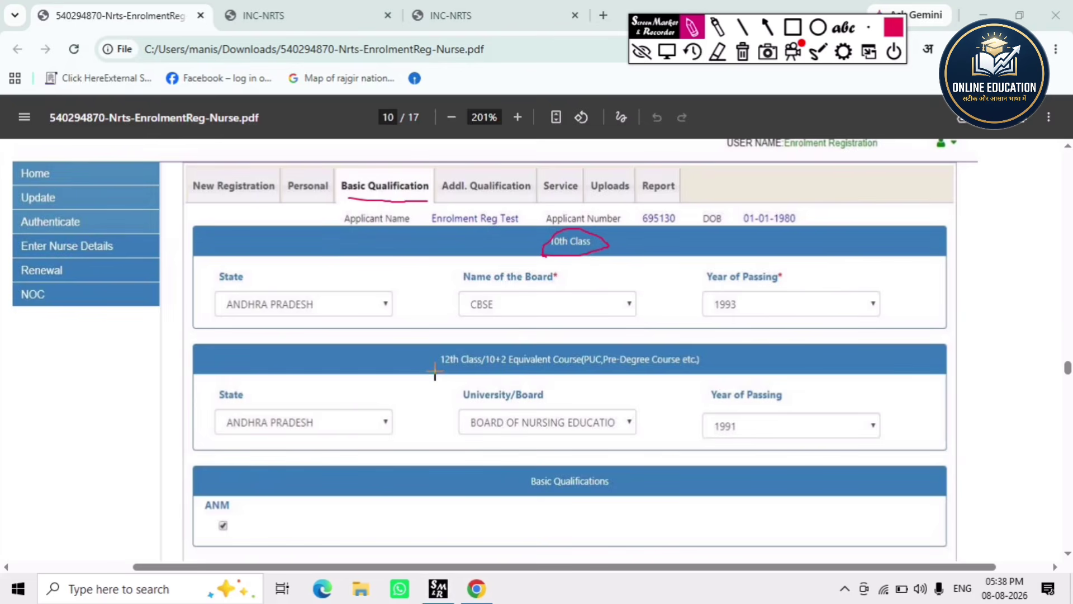
mouse_move(435, 370)
mouse_down()
mouse_move(539, 385)
mouse_move(707, 381)
mouse_move(660, 330)
mouse_move(400, 429)
mouse_move(410, 416)
mouse_up()
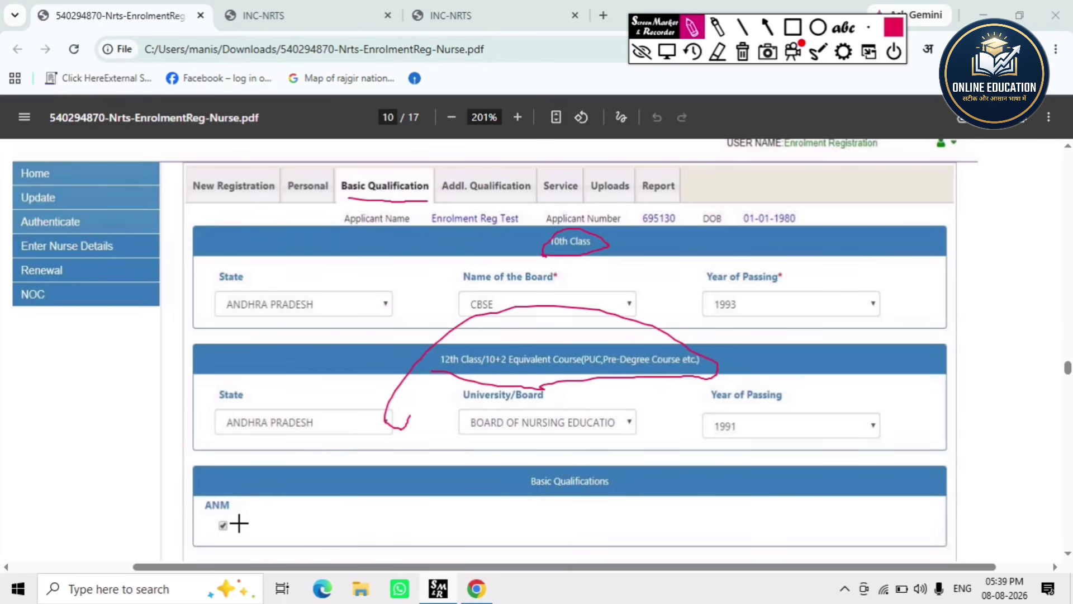
mouse_move(247, 510)
mouse_down()
mouse_move(249, 545)
mouse_move(269, 532)
mouse_move(315, 540)
mouse_move(347, 522)
mouse_up()
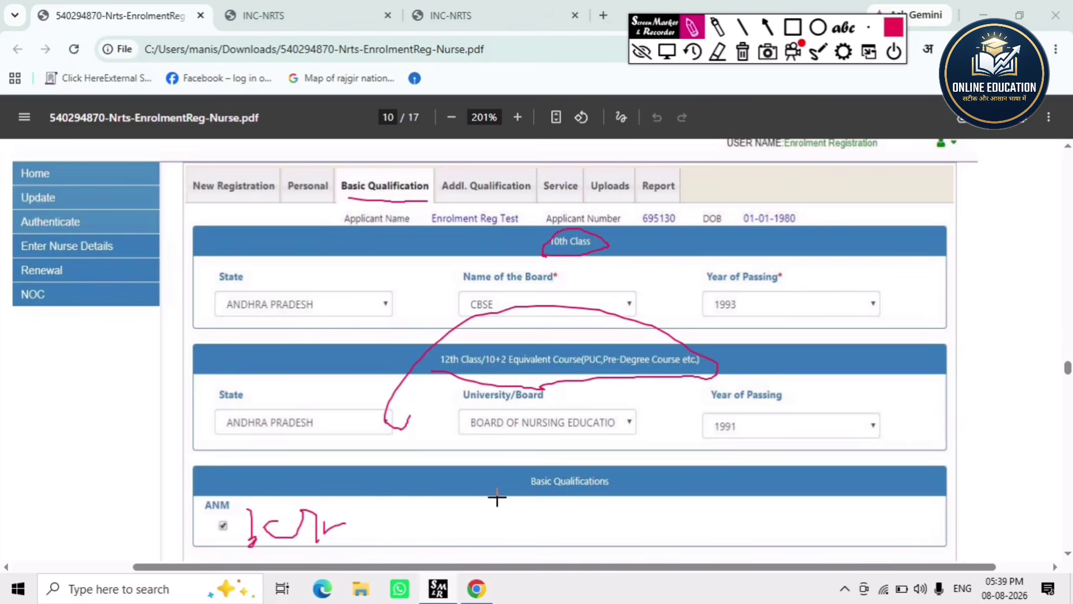
- Erase the ink and scroll down to the ANM Details and course-duration dates
click(746, 58)
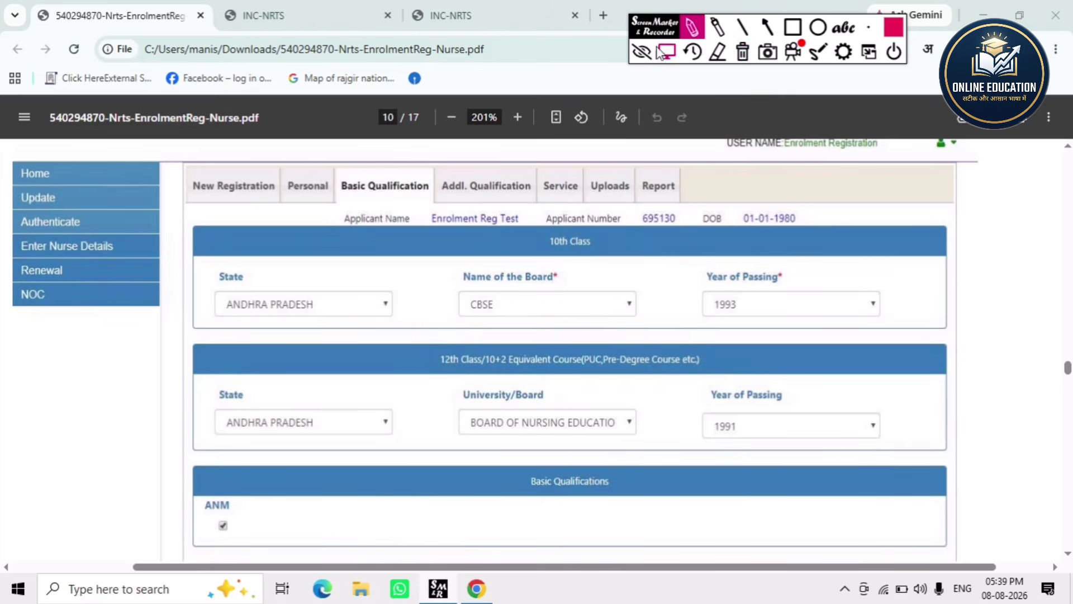
click(1067, 554)
drag(1066, 555, 1067, 555)
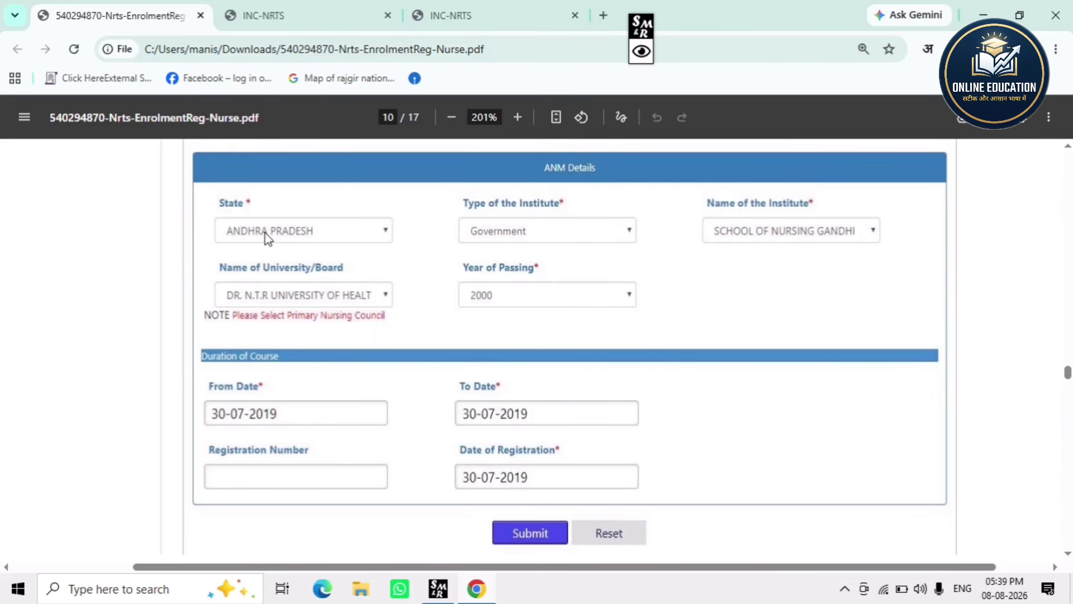
click(642, 52)
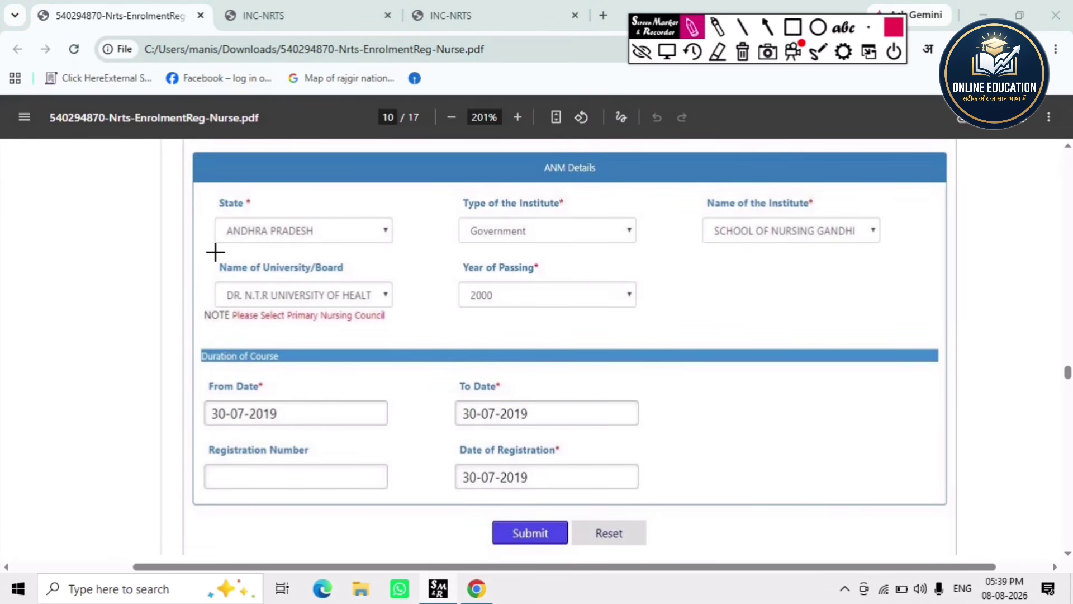
drag(216, 252, 380, 250)
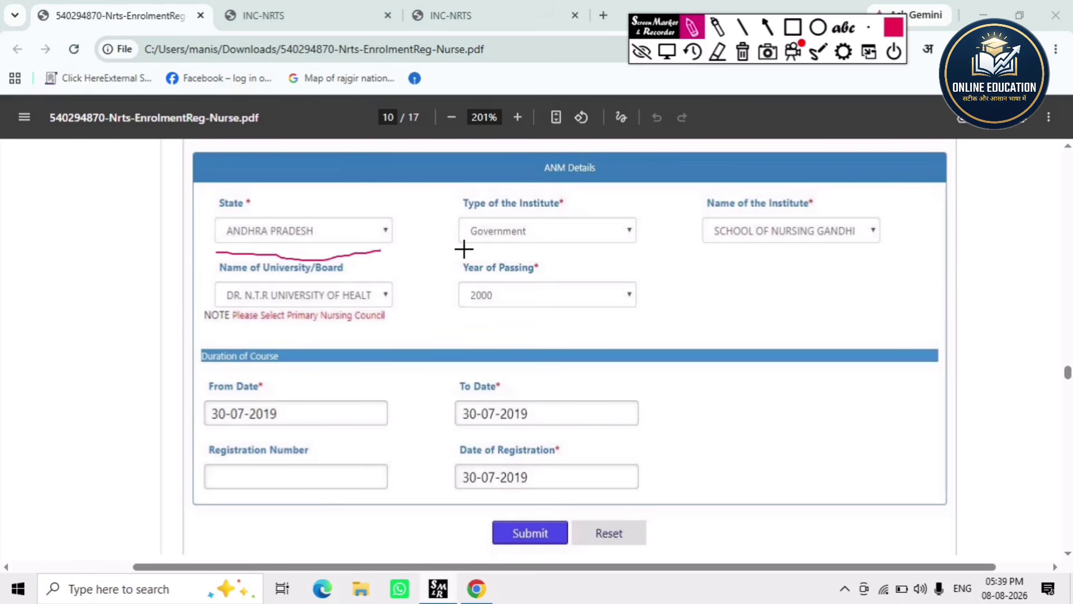
drag(464, 250, 549, 250)
drag(700, 244, 829, 254)
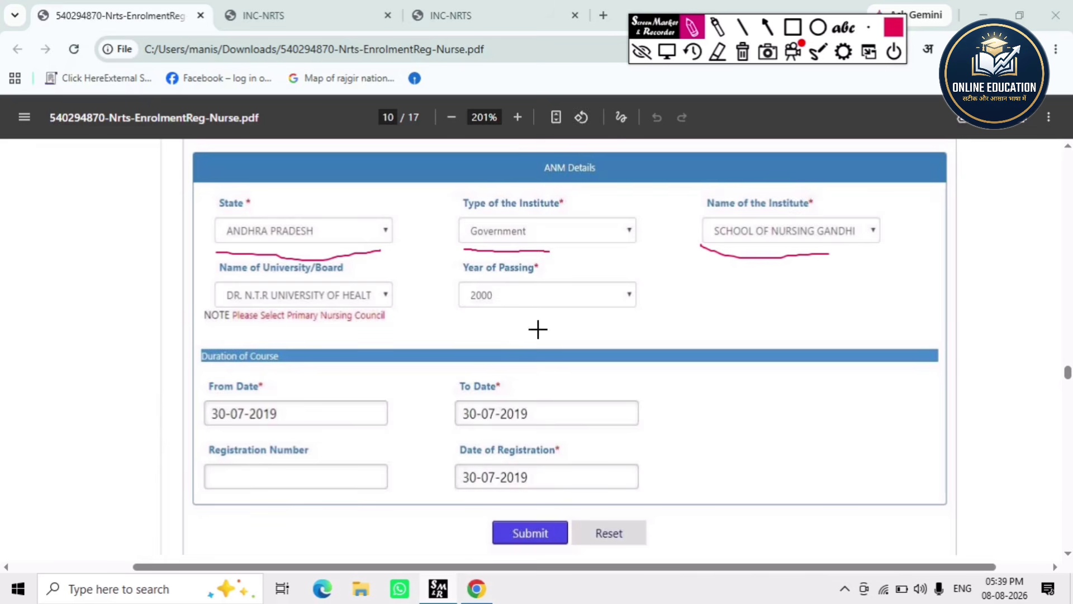
drag(261, 316, 387, 317)
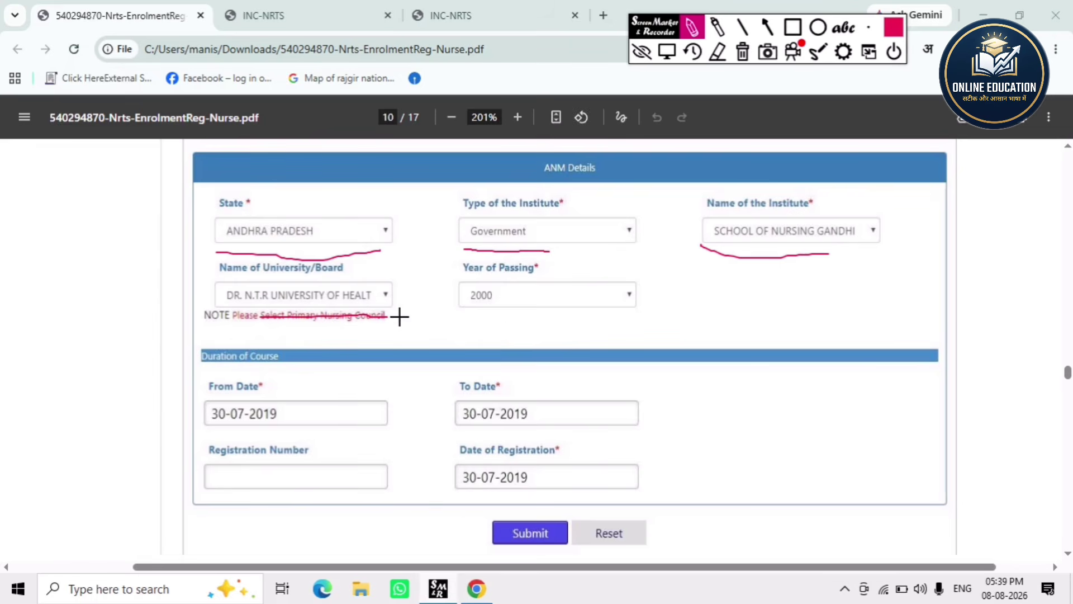
drag(497, 320, 611, 318)
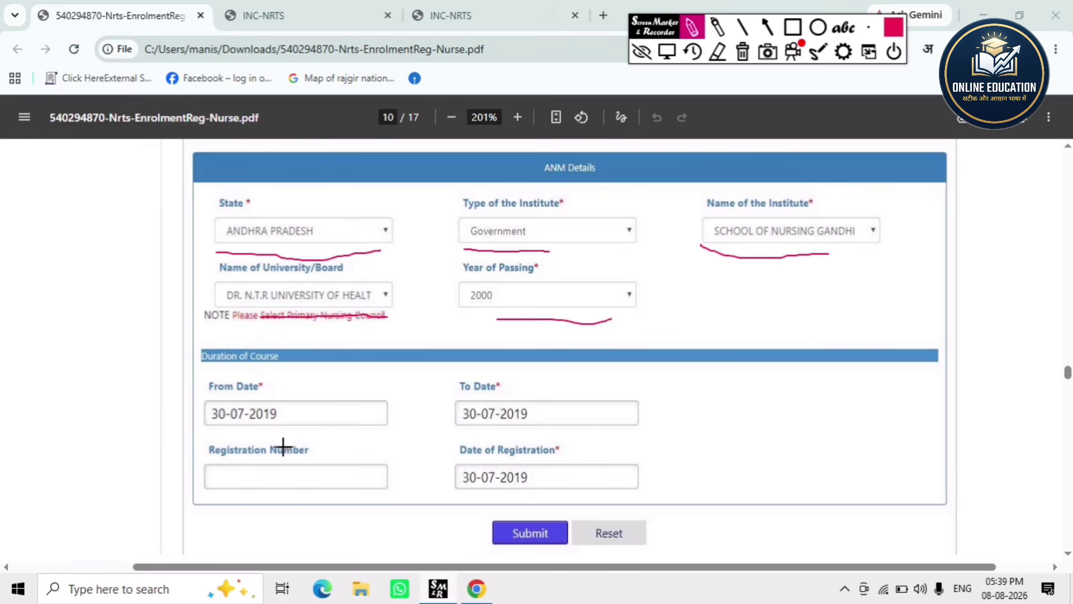
drag(212, 429, 330, 431)
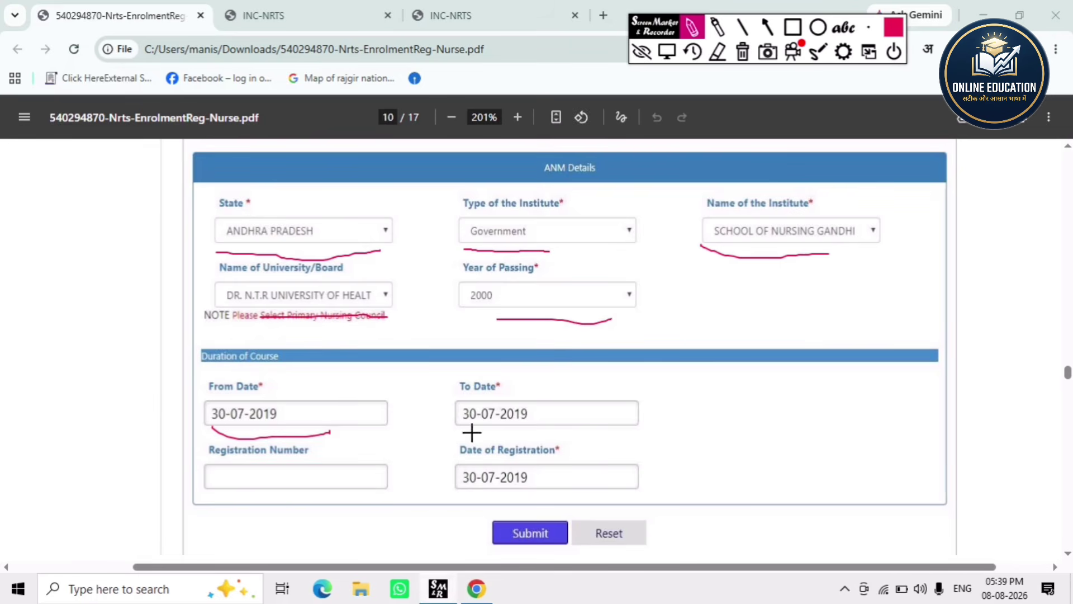
drag(464, 431, 559, 427)
drag(253, 477, 311, 477)
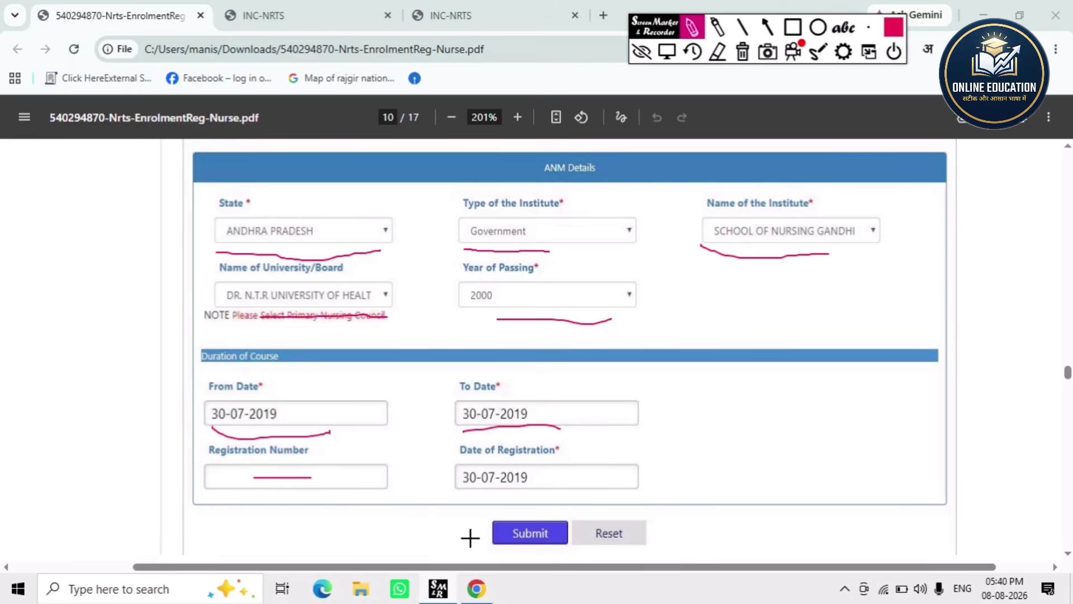
mouse_move(454, 494)
mouse_down()
mouse_move(542, 473)
mouse_move(484, 447)
mouse_move(456, 494)
mouse_up()
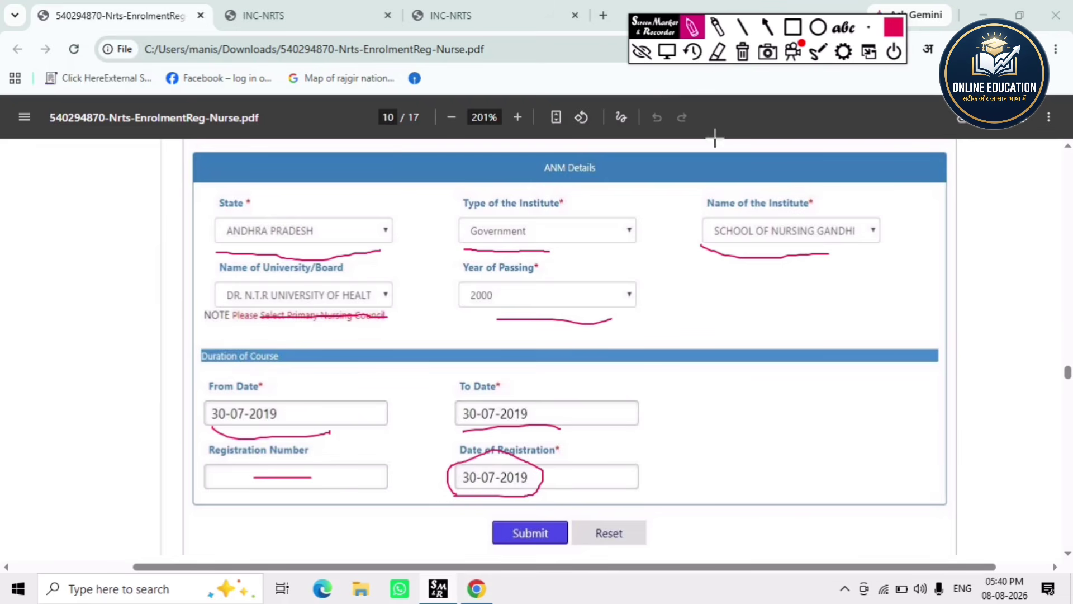
click(744, 60)
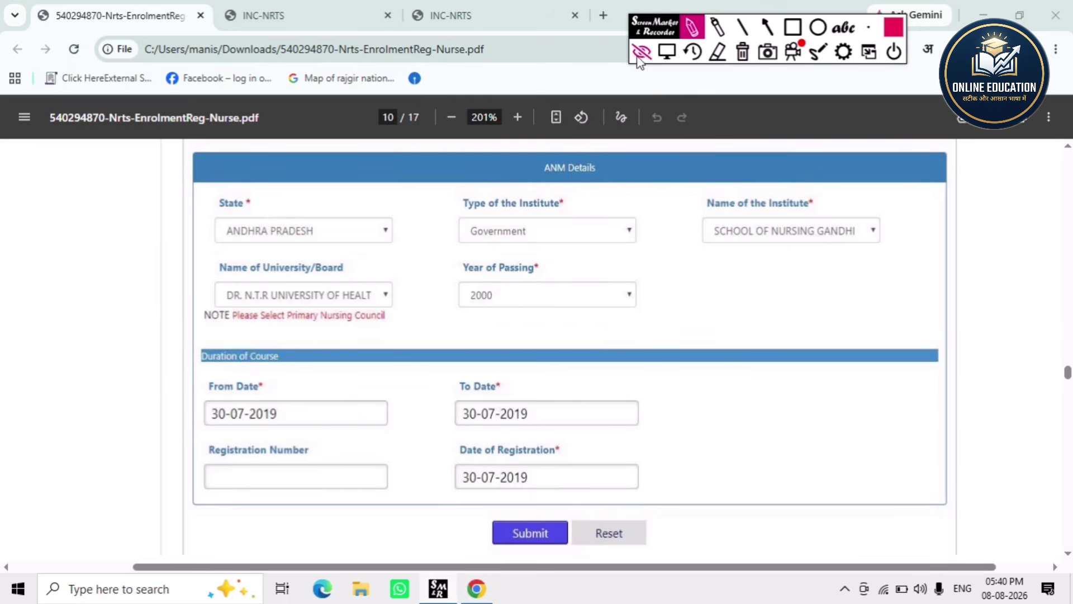
click(641, 51)
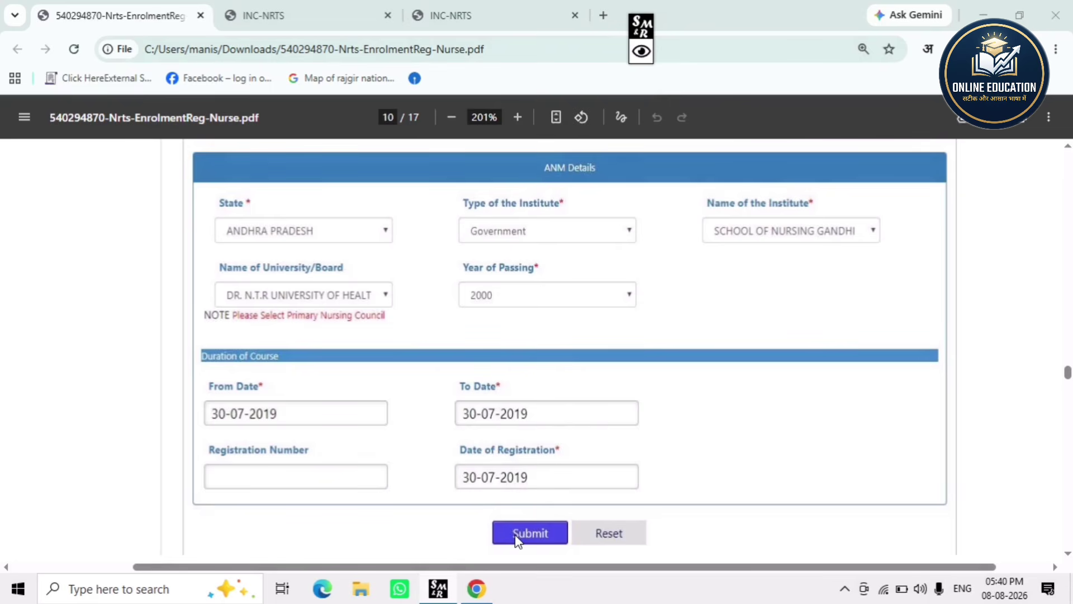
- Scroll past page 11's Addl. Qualification screenshot to page 12 and circle the Service tab
scroll(599, 199, down, 5)
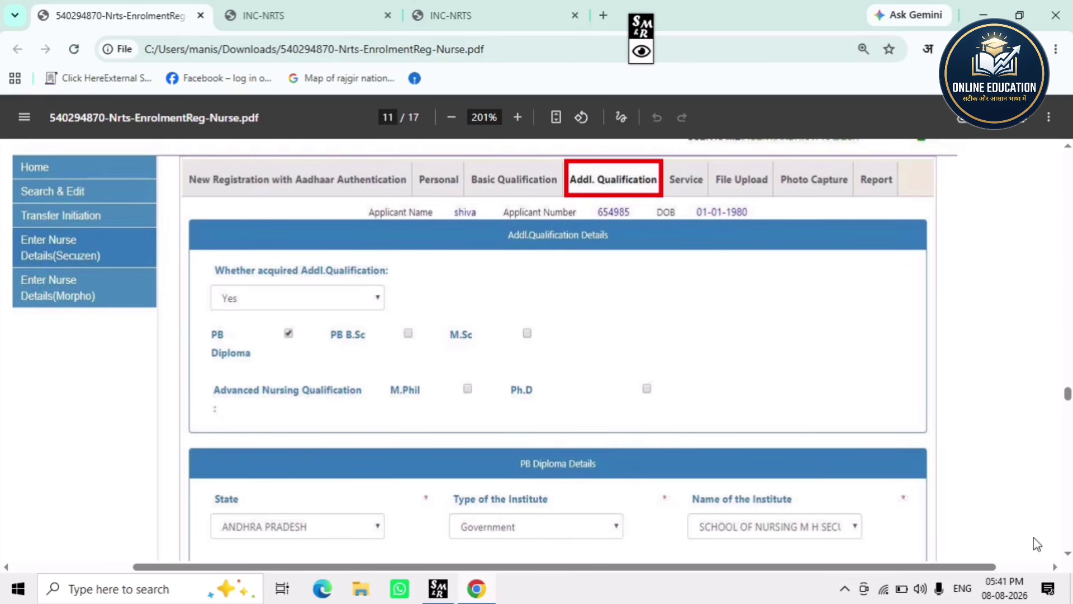
scroll(1067, 558, down, 4)
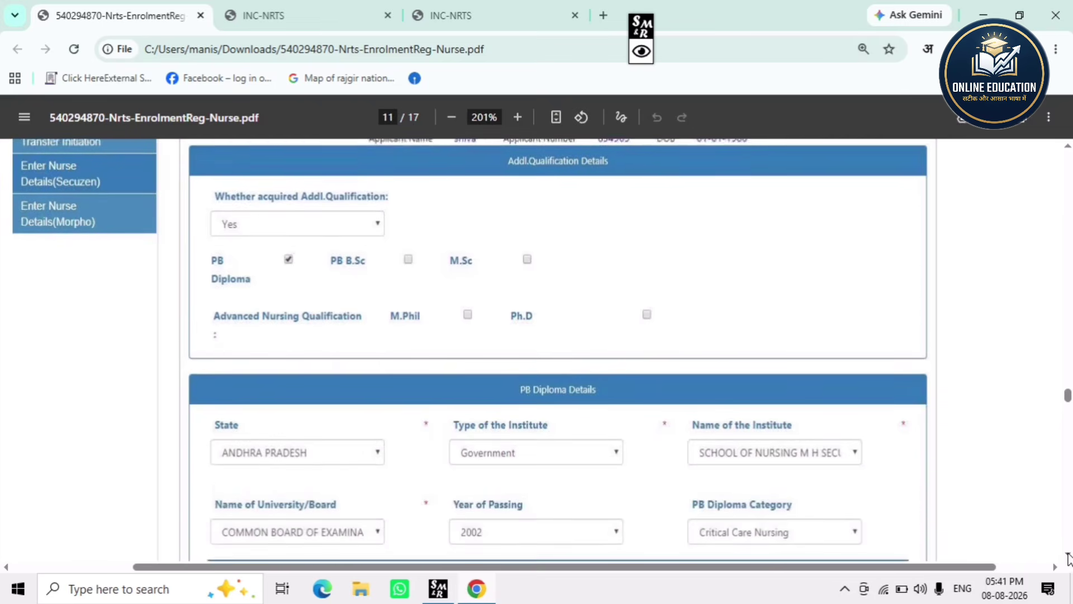
scroll(317, 278, up, 3)
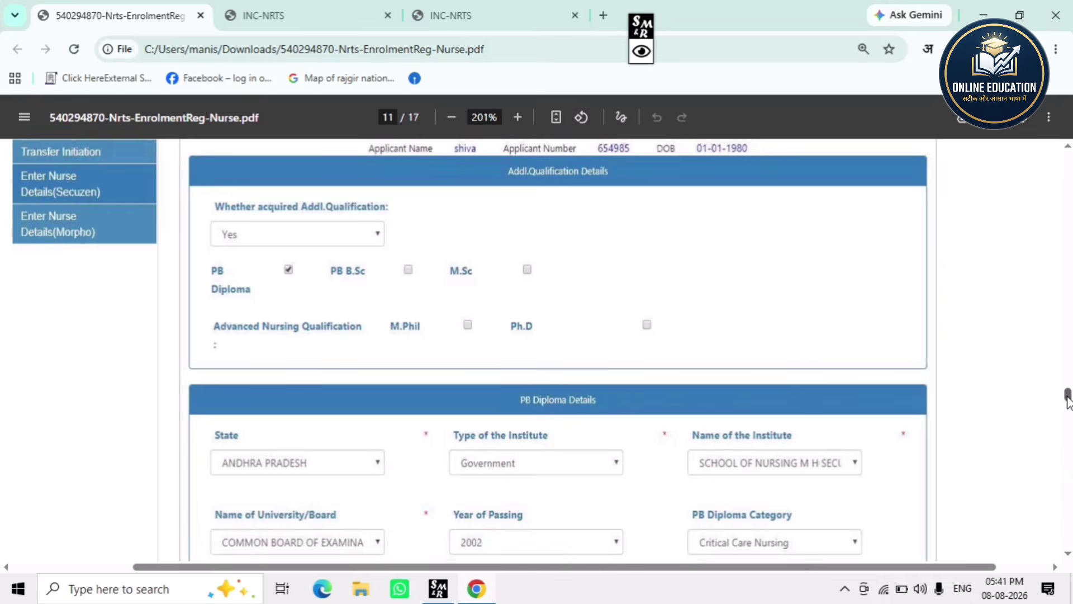
scroll(1068, 400, down, 2)
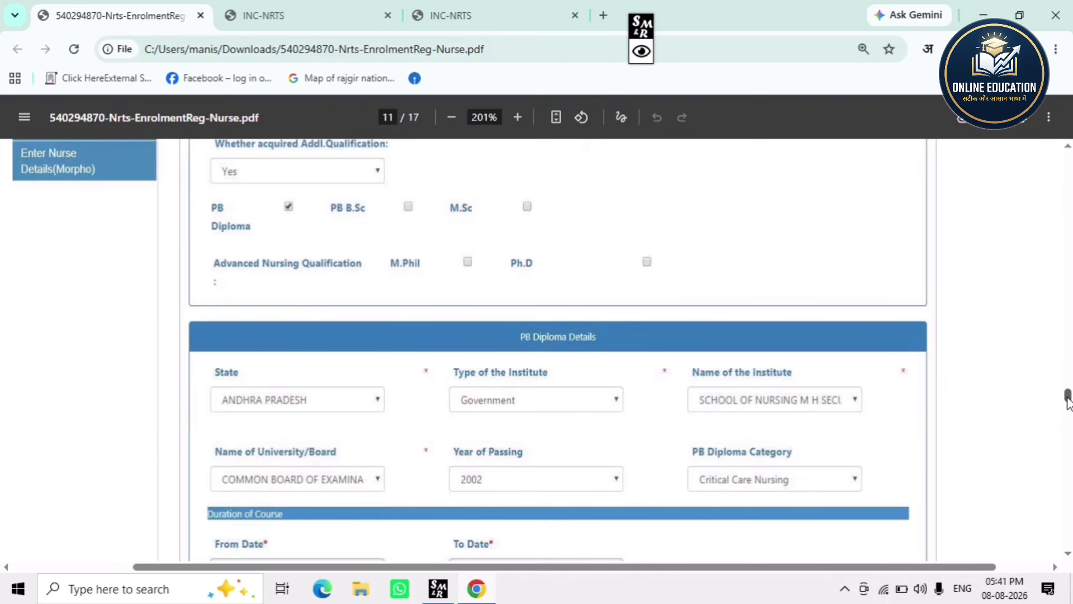
scroll(1068, 399, down, 4)
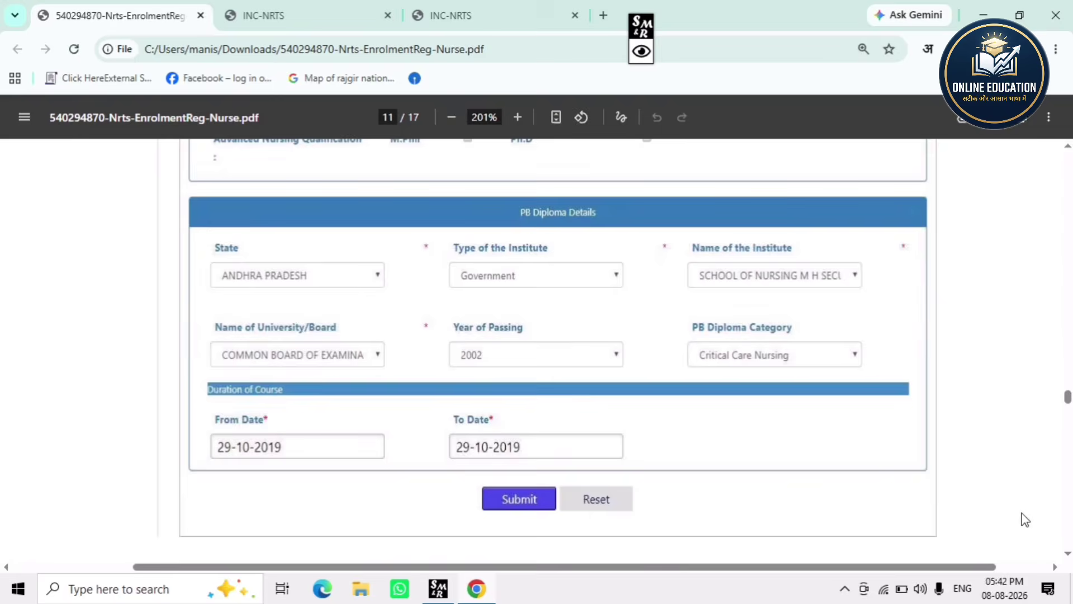
mouse_move(559, 337)
mouse_down()
mouse_move(597, 332)
mouse_move(565, 312)
mouse_move(561, 340)
mouse_up()
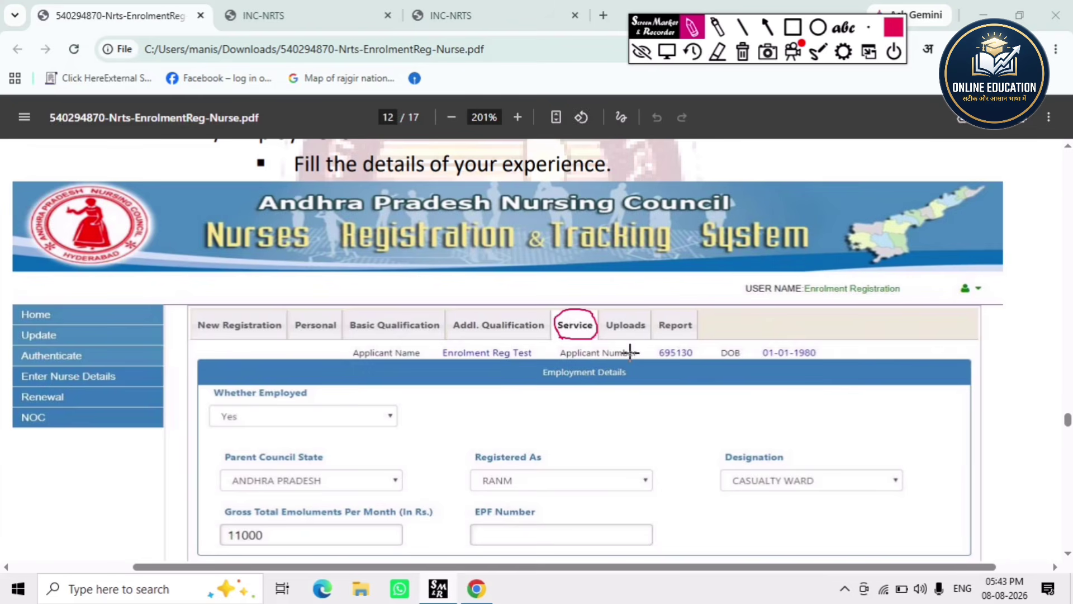
- Mark the Uploads step, underline Class-X/DOB proof, Signature Upload and Registration Certificates, then clear them
mouse_move(609, 339)
mouse_down()
mouse_move(641, 342)
mouse_move(647, 318)
mouse_move(616, 316)
mouse_up()
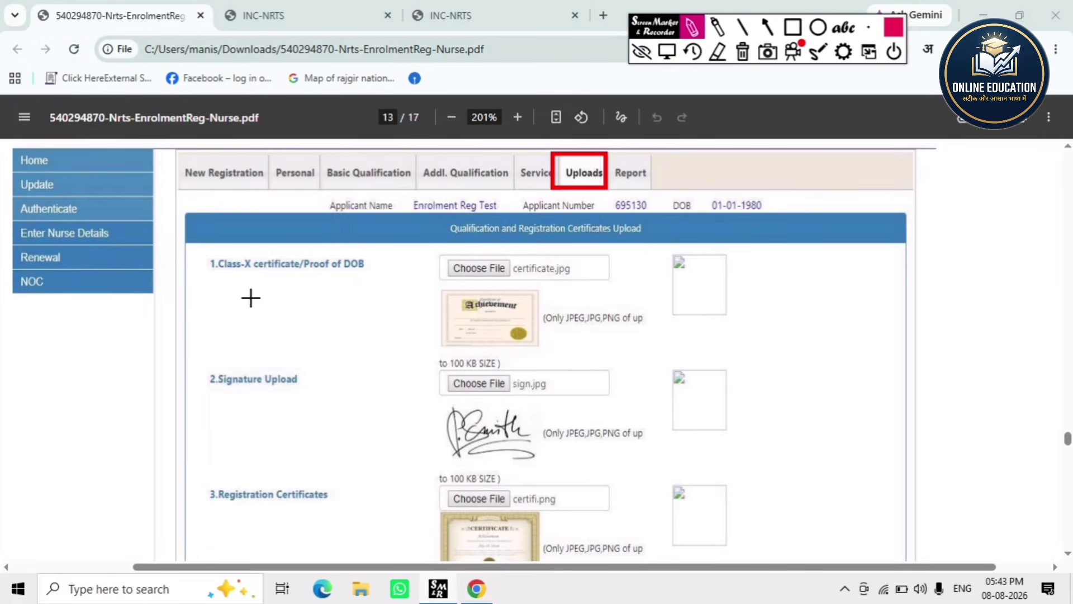
drag(223, 283, 355, 280)
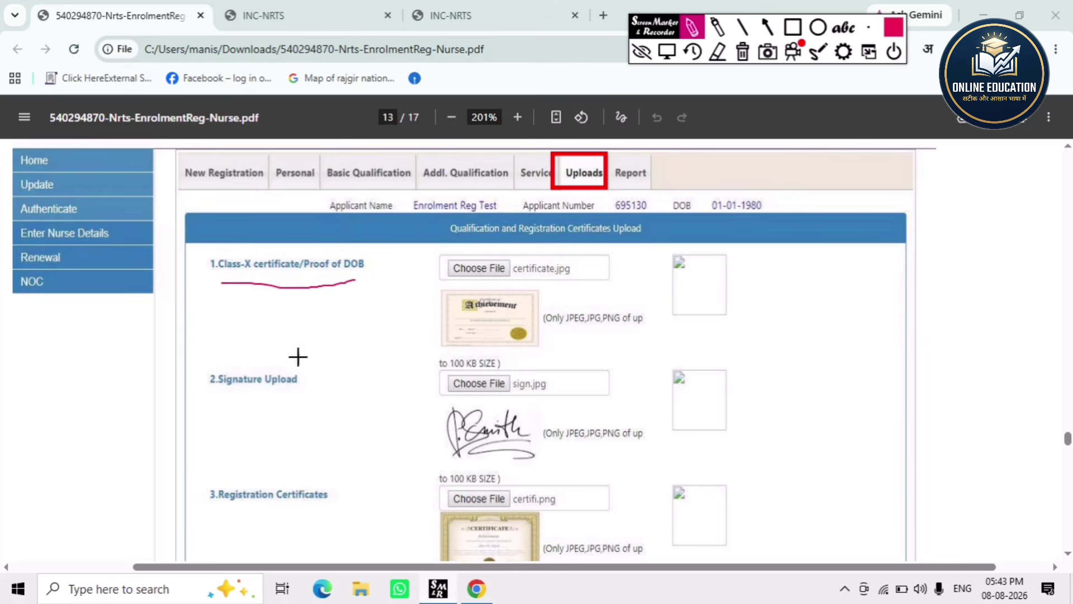
drag(233, 399, 347, 409)
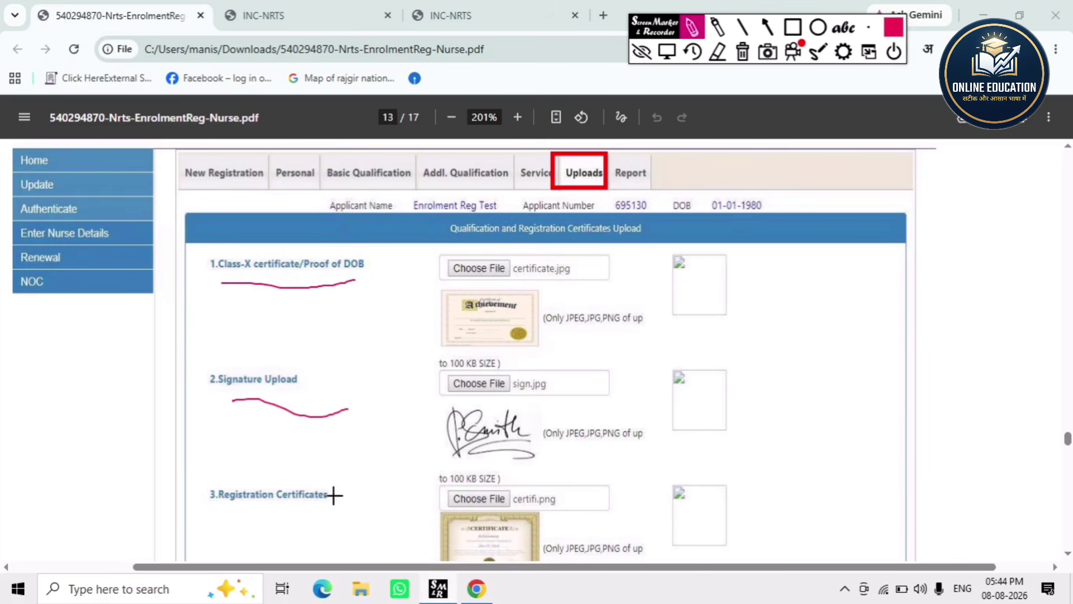
drag(229, 523, 332, 517)
click(642, 52)
- Circle the Additional Qualification Certificate item, remove the circle, and scroll to page 14's Full Report
scroll(249, 338, down, 3)
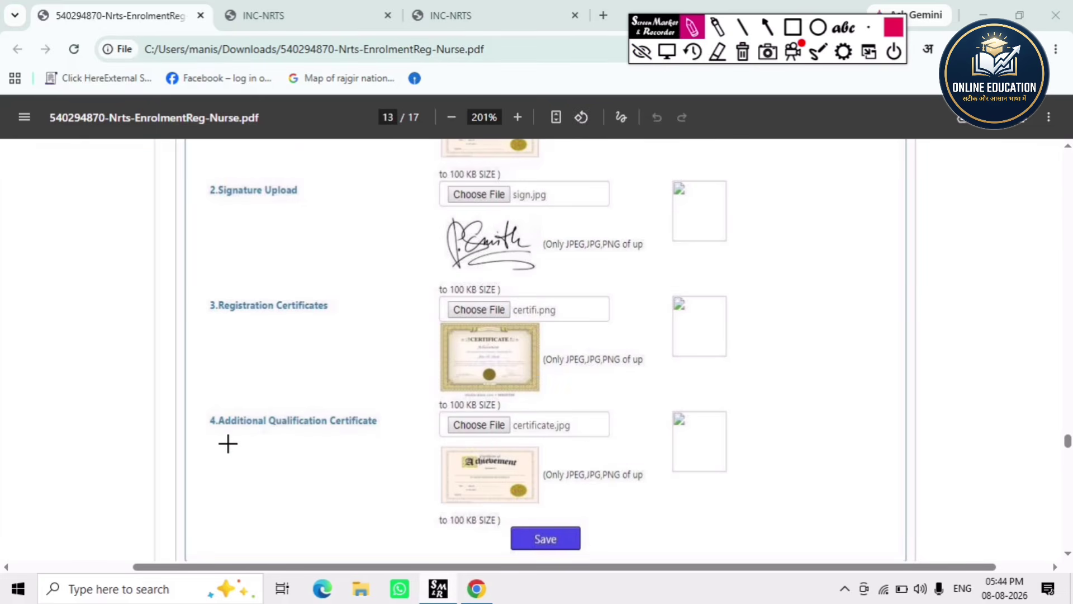
mouse_move(227, 443)
mouse_down()
mouse_move(397, 434)
mouse_move(387, 391)
mouse_move(317, 385)
mouse_move(203, 401)
mouse_up()
drag(212, 440, 278, 451)
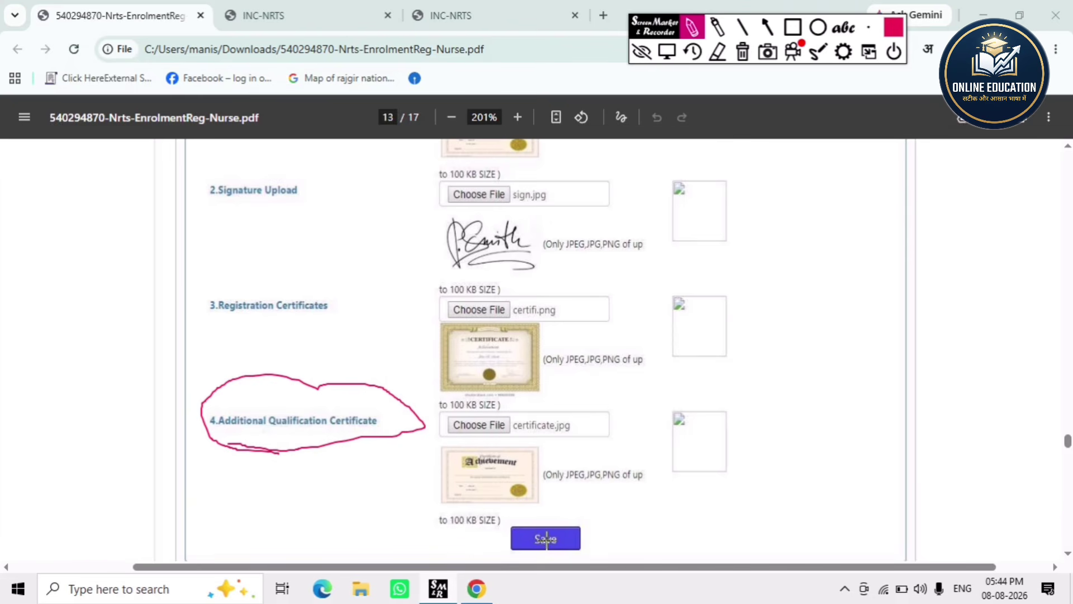
click(642, 51)
scroll(499, 286, down, 10)
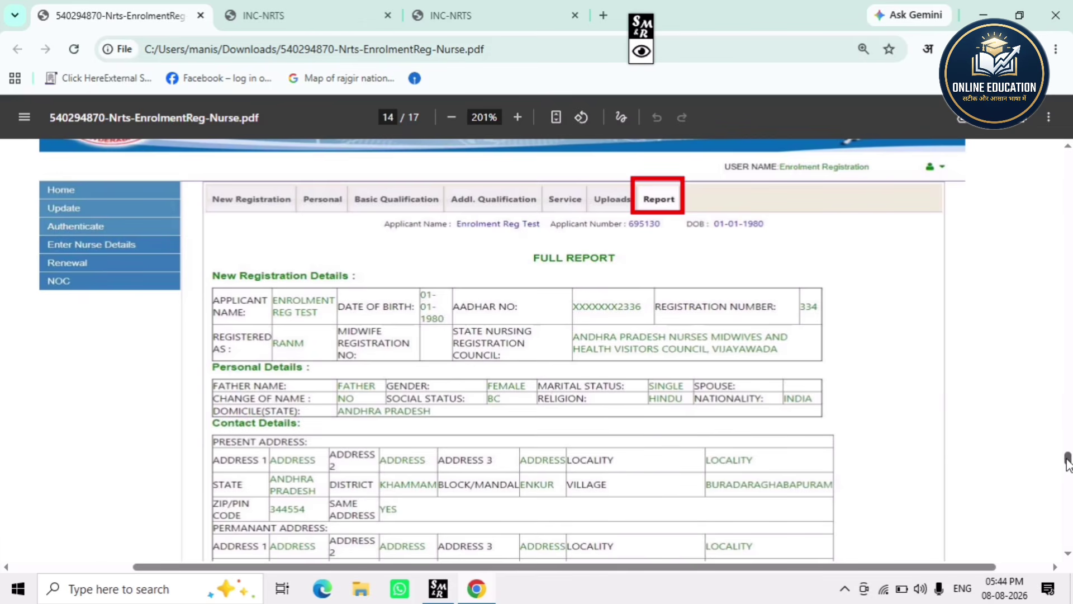
- Scroll through the full report and Aadhaar OTP pages to page 17 of 17
drag(1068, 461, 1069, 475)
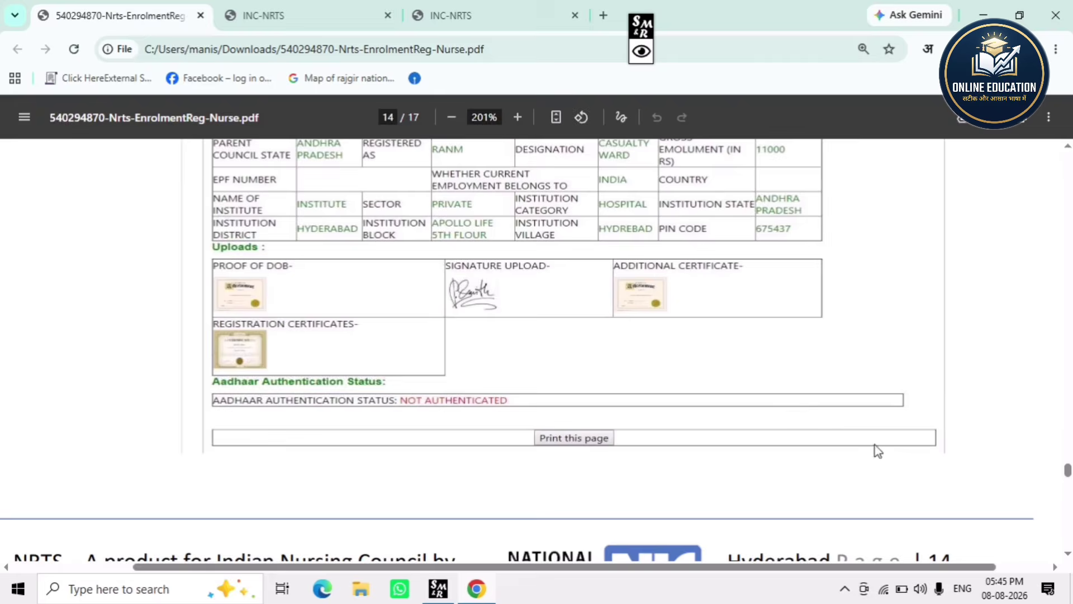
scroll(874, 448, down, 5)
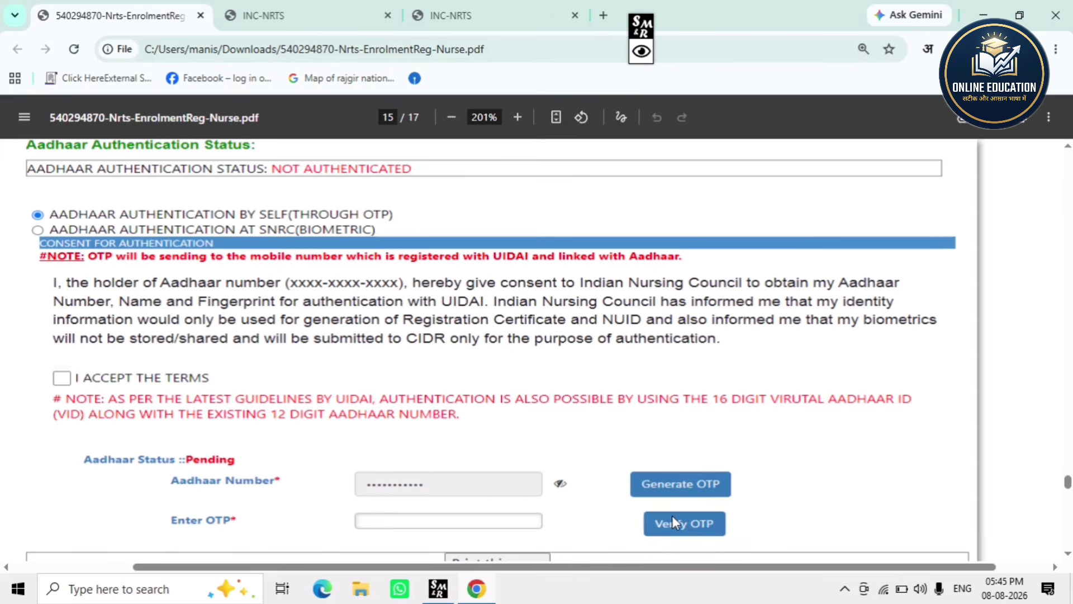
scroll(750, 460, down, 10)
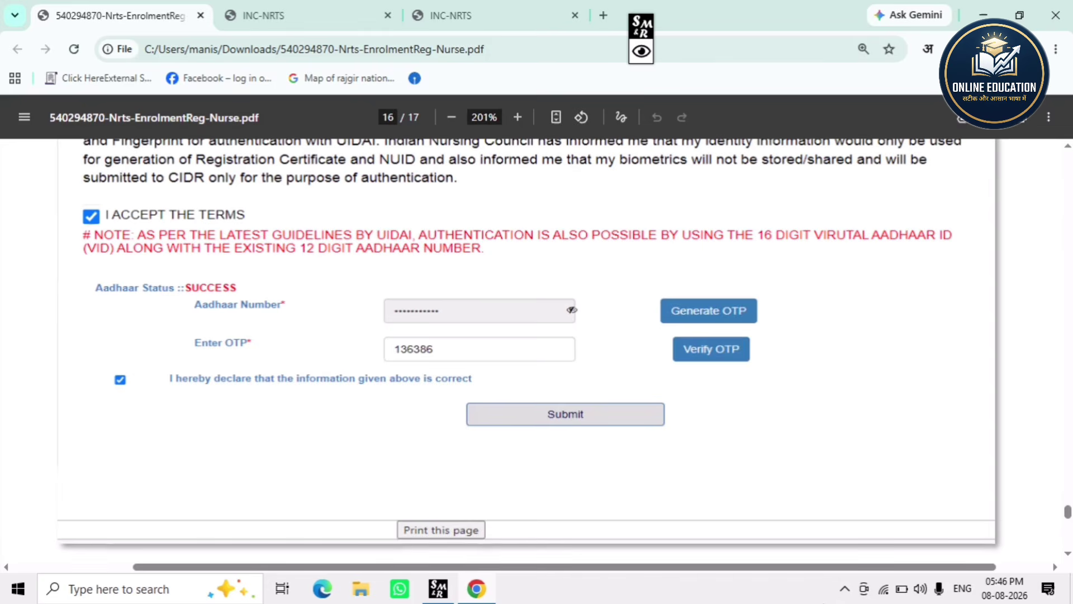
scroll(380, 424, down, 5)
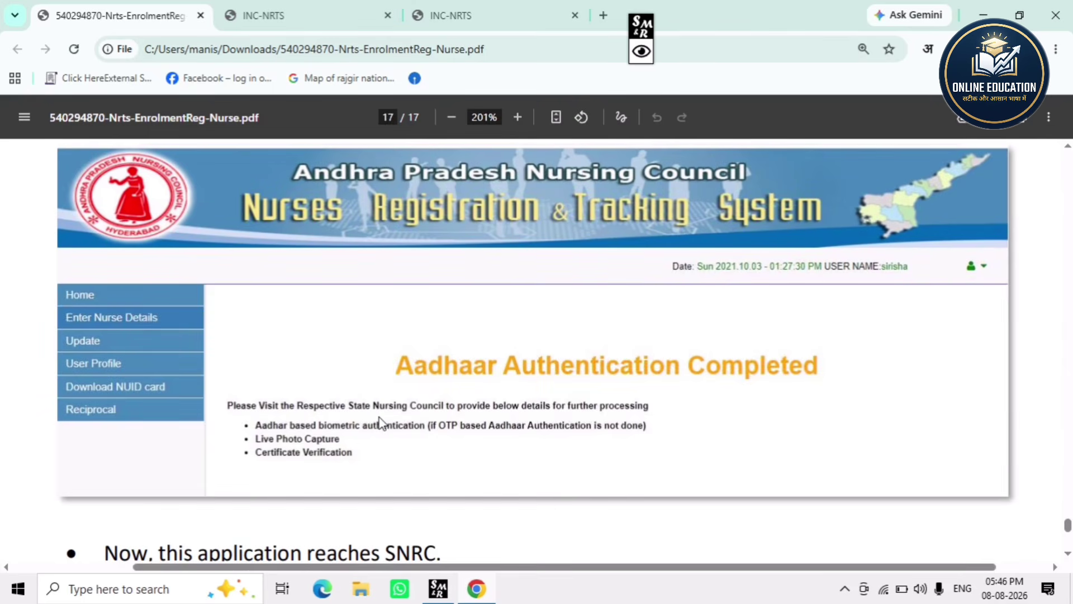
click(642, 52)
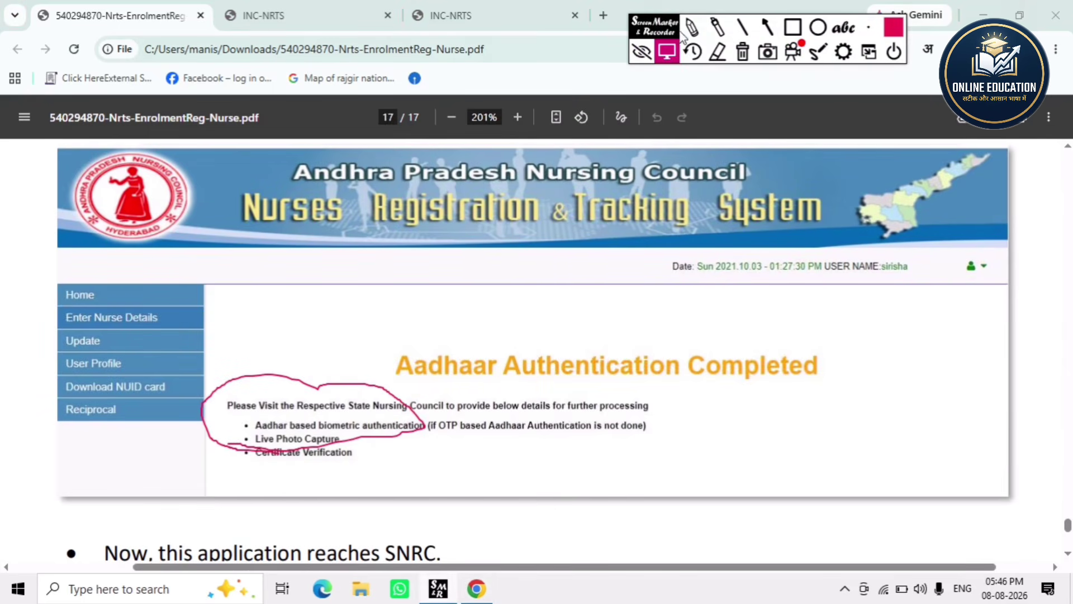
click(692, 27)
click(743, 52)
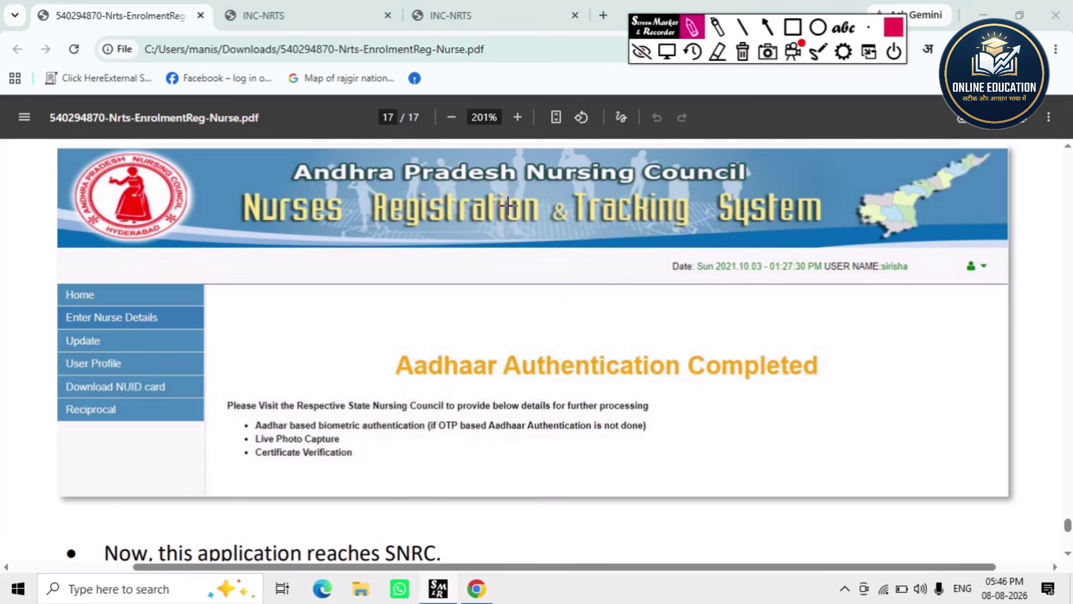
mouse_move(392, 385)
mouse_down()
mouse_move(838, 355)
mouse_move(412, 307)
mouse_move(391, 387)
mouse_up()
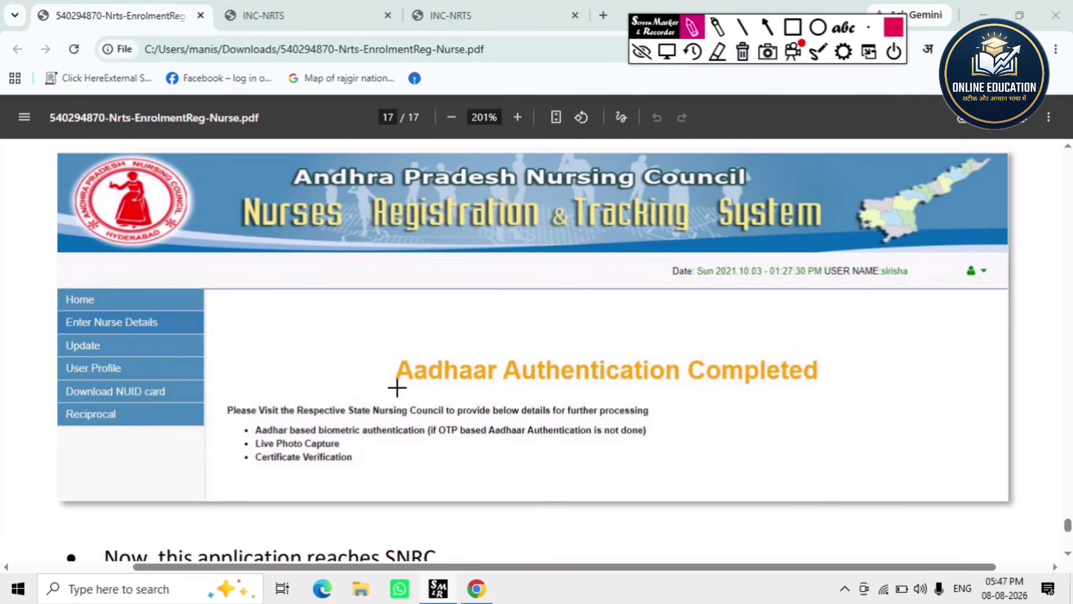
mouse_move(397, 388)
mouse_down()
mouse_move(744, 408)
mouse_move(937, 367)
mouse_move(643, 337)
mouse_move(371, 333)
mouse_move(404, 396)
mouse_up()
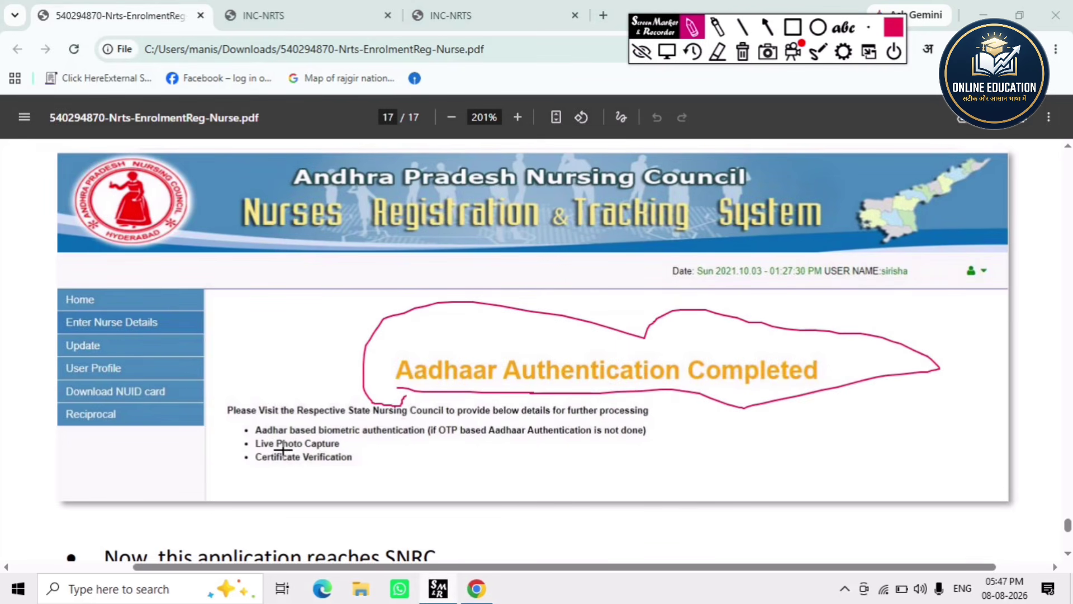
drag(286, 452, 327, 450)
mouse_move(277, 470)
mouse_down()
mouse_move(376, 470)
mouse_move(357, 451)
mouse_move(241, 447)
mouse_move(249, 470)
mouse_move(278, 479)
mouse_up()
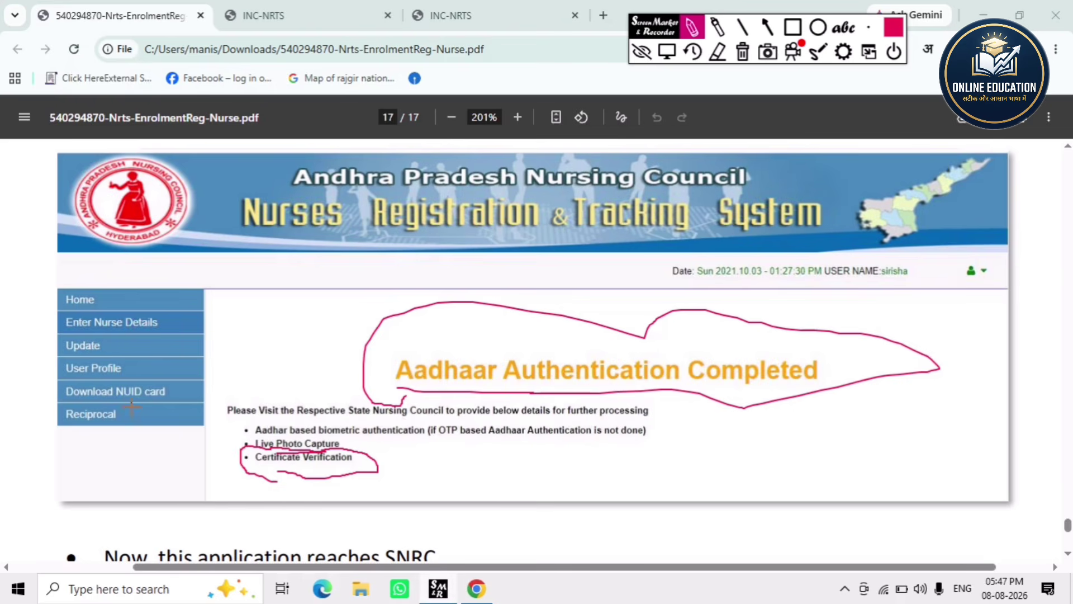
mouse_move(115, 402)
mouse_down()
mouse_move(86, 403)
mouse_move(161, 375)
mouse_move(189, 391)
mouse_move(112, 414)
mouse_up()
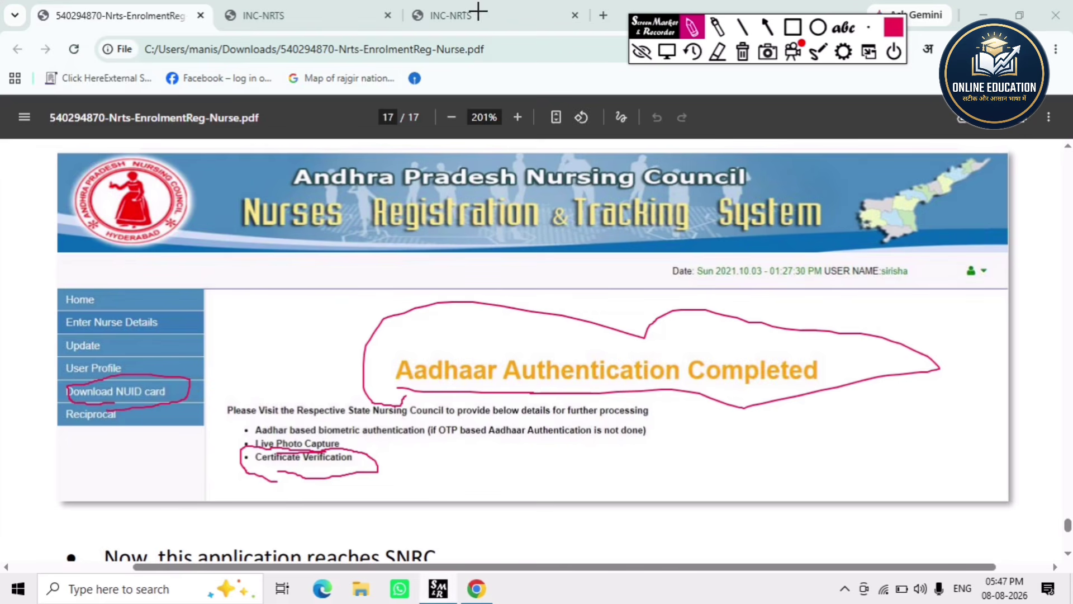
click(742, 52)
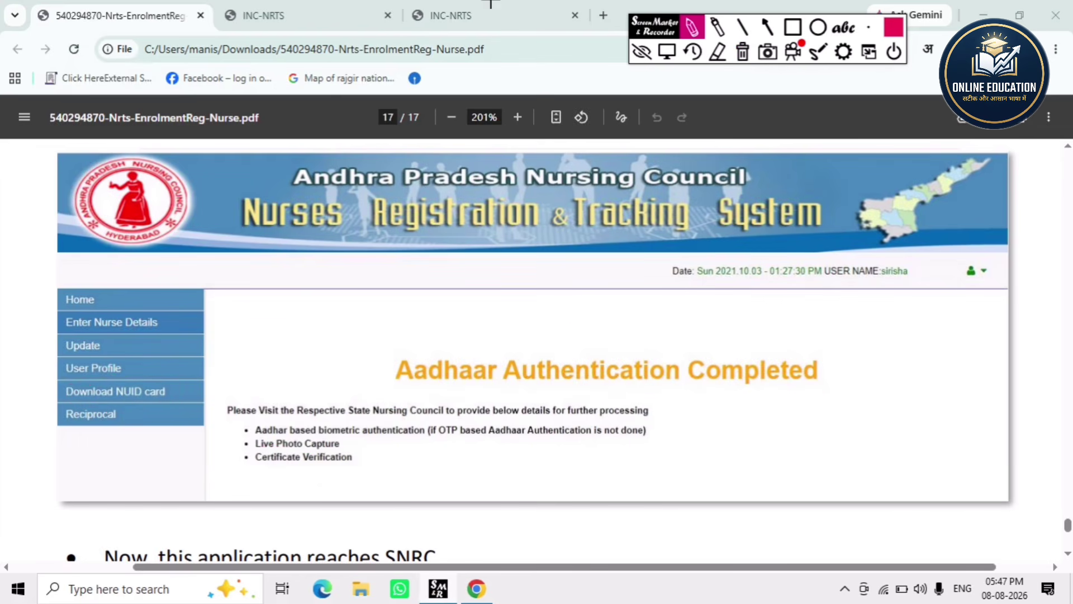
click(641, 52)
- Switch to the INC-NRTS portal and open Check your NRTS Application Status in a new tab
click(478, 5)
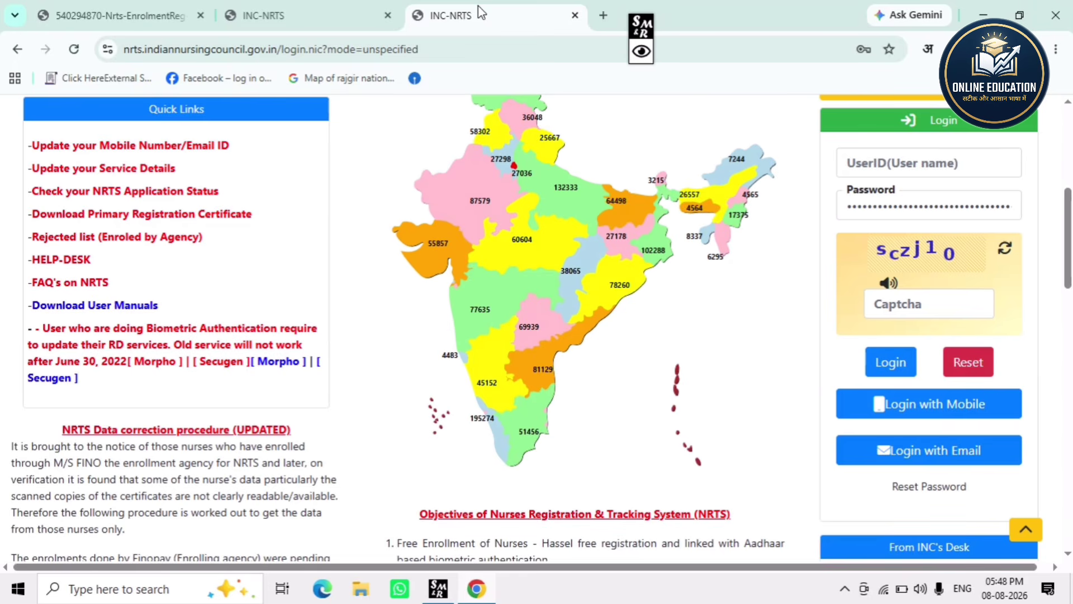
scroll(132, 322, up, 1)
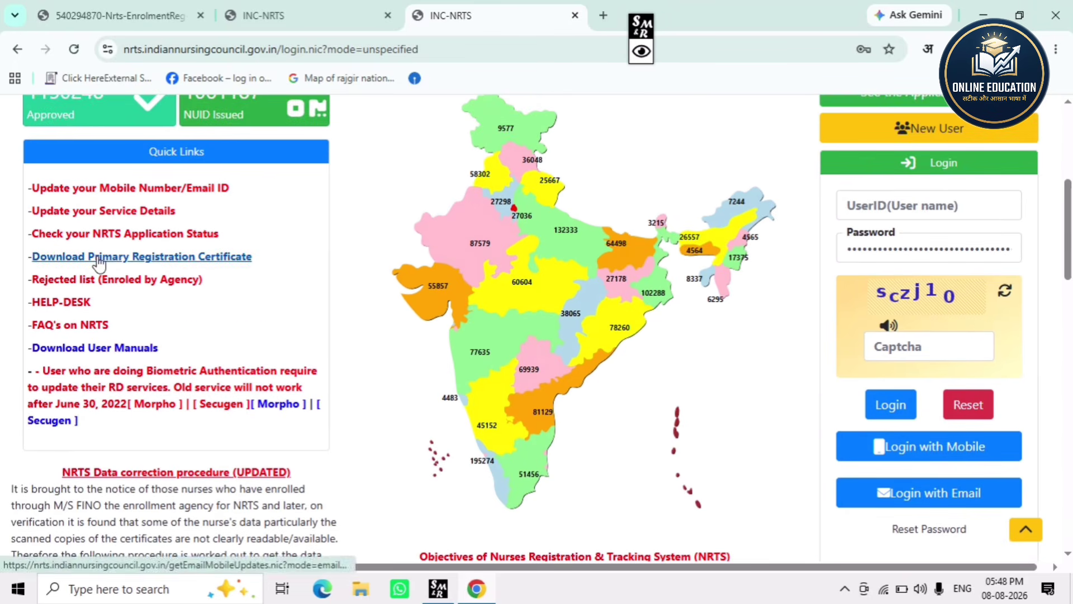
scroll(101, 252, up, 1)
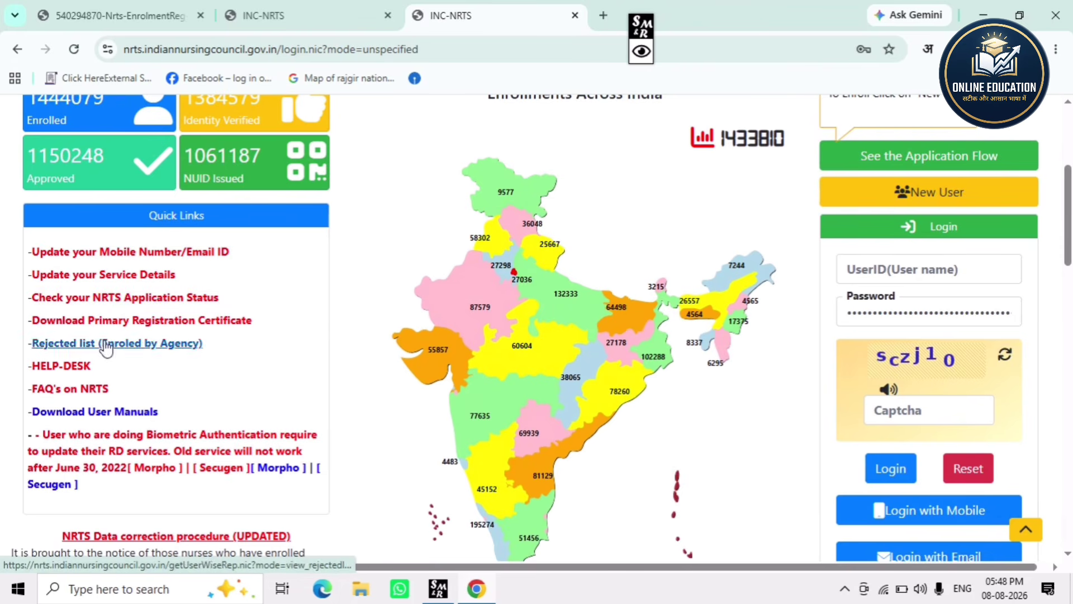
click(120, 301)
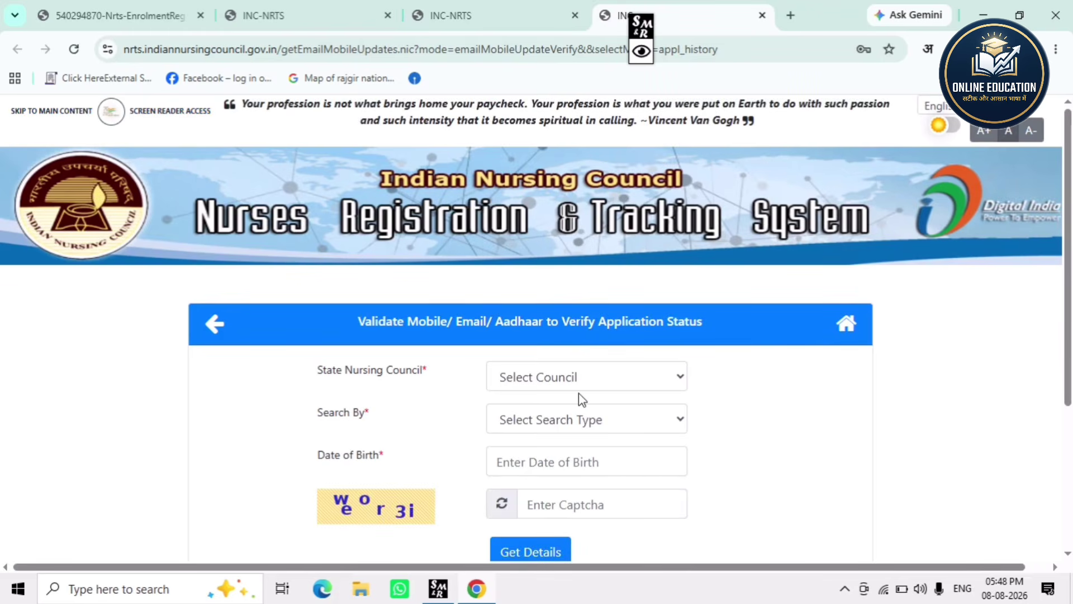
- Choose the Haryana Nurses and Nurse Midwives Council and set Search By to Aadhaar No
scroll(578, 394, down, 1)
click(588, 325)
scroll(575, 249, down, 1)
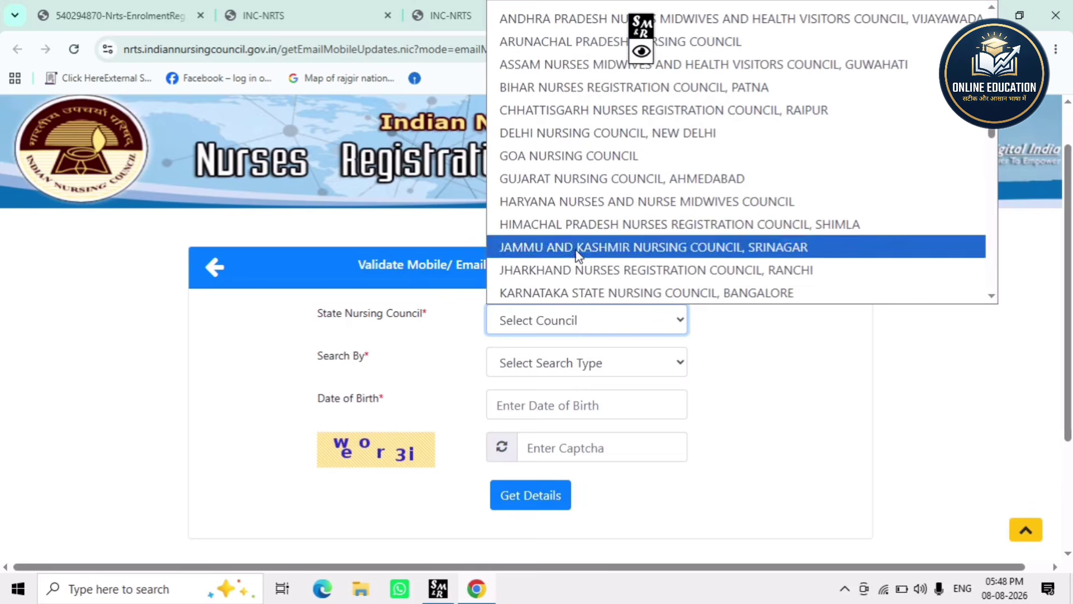
click(566, 196)
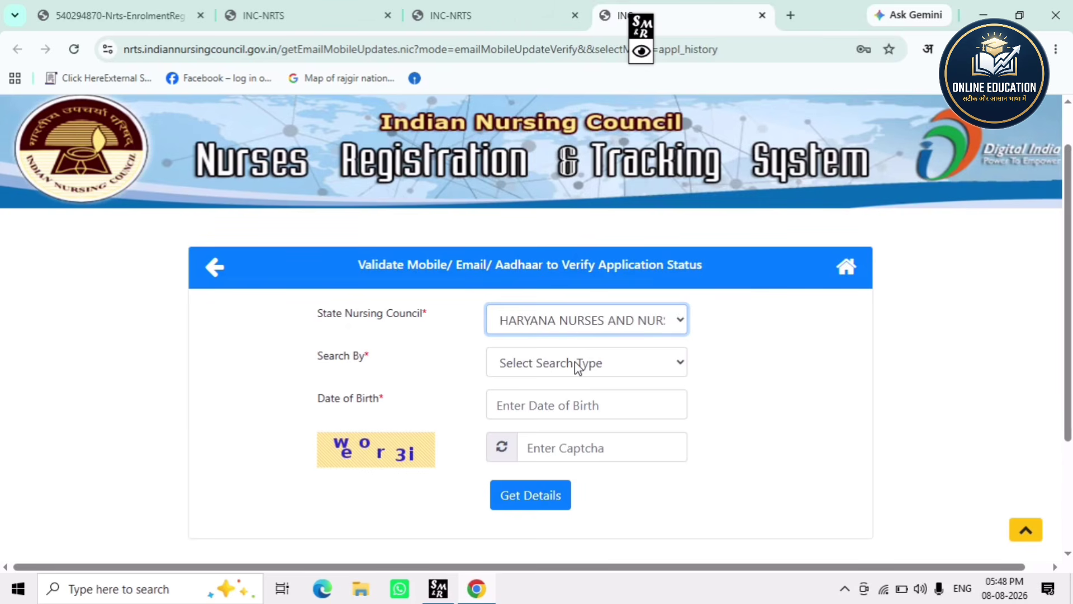
click(579, 368)
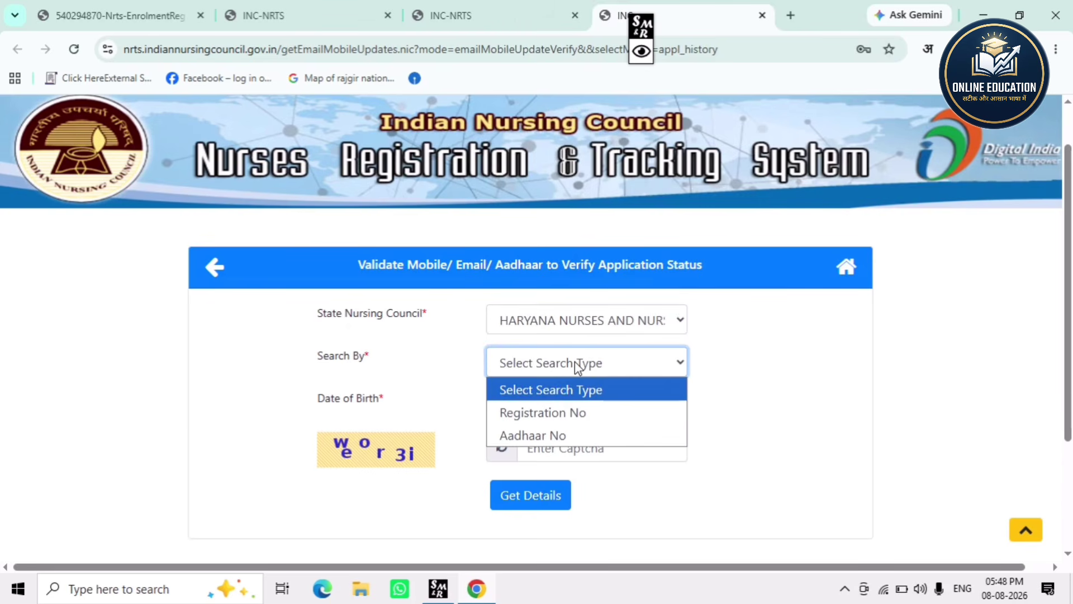
click(542, 435)
click(546, 402)
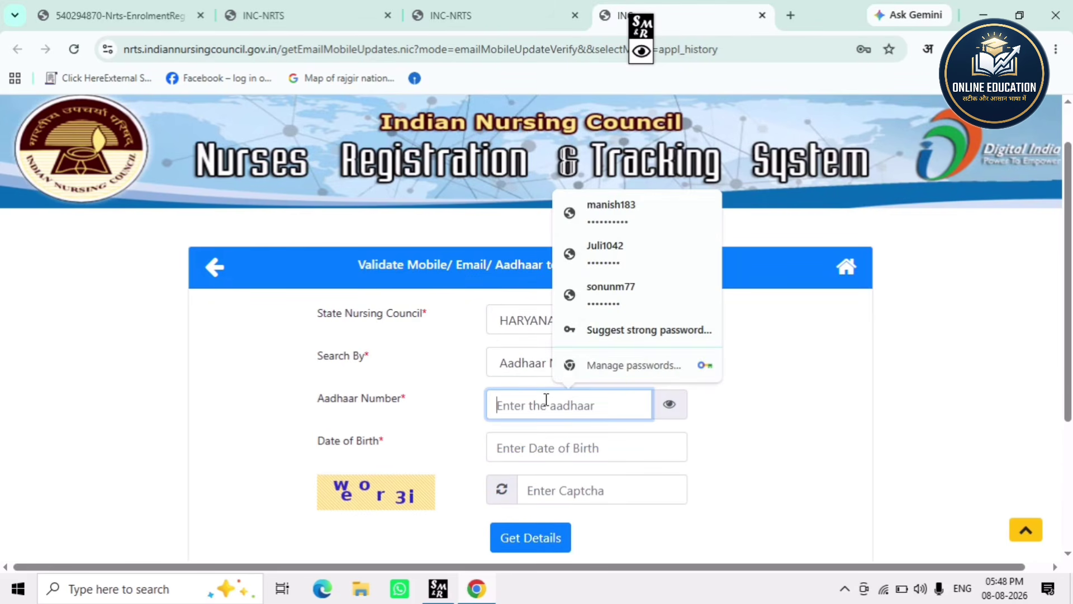
click(536, 446)
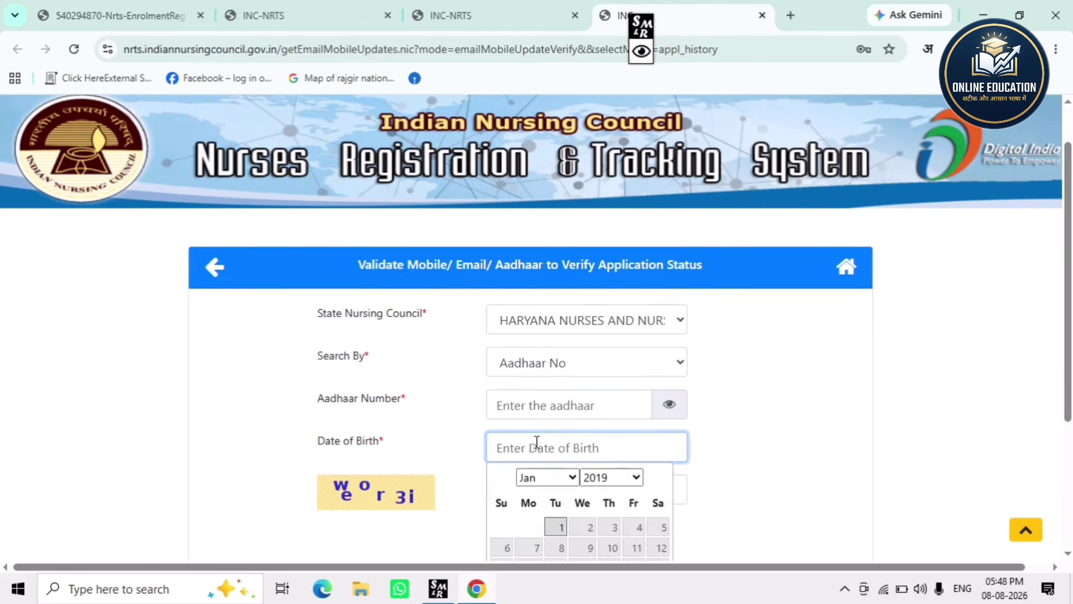
click(721, 444)
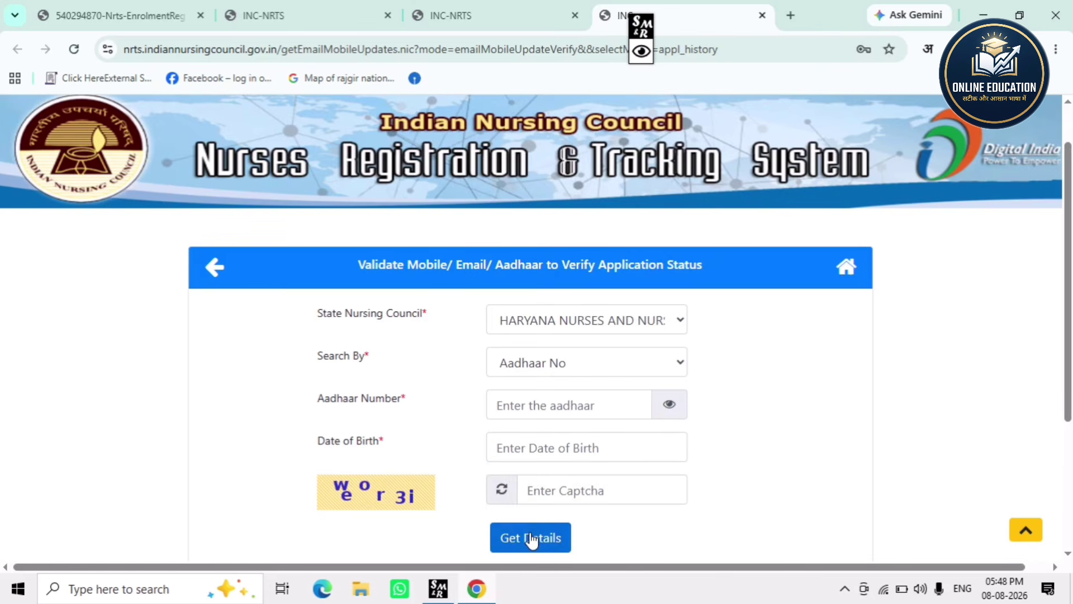